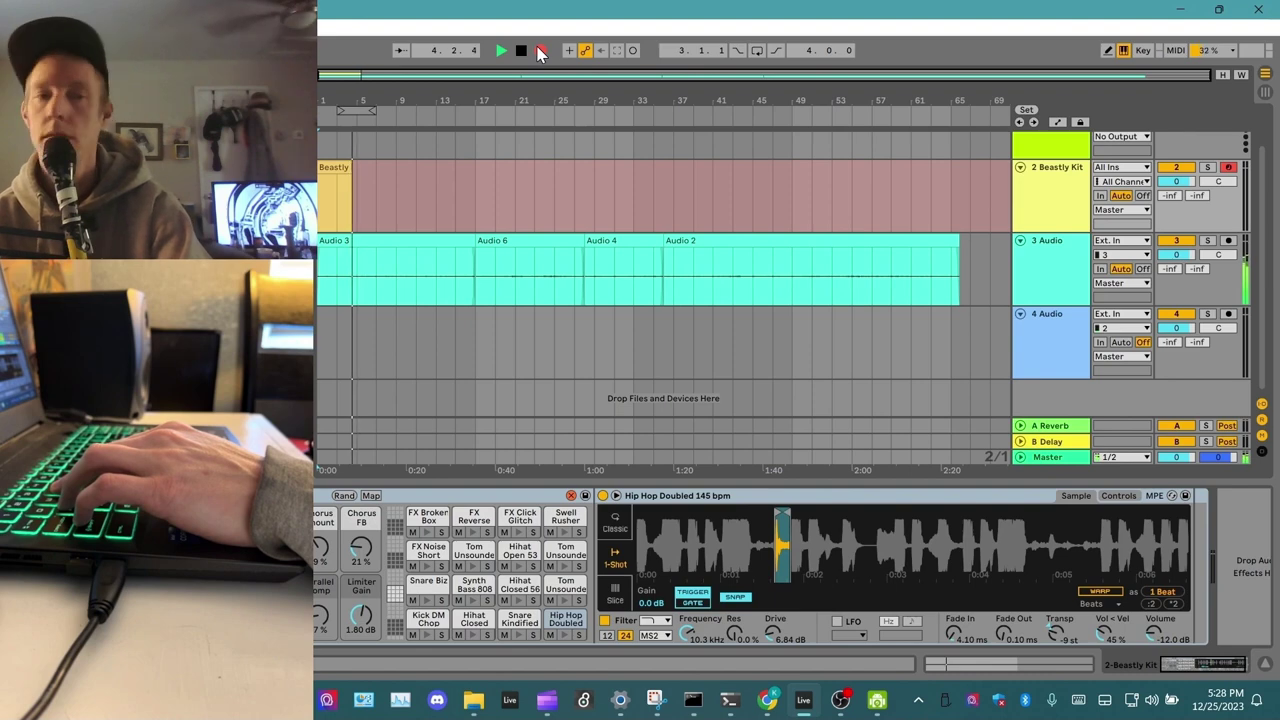
Record an alternating pattern of the Kick DM Chop and Hip Hop Doubled pads on the Beastly Kit track from bar 5
{"action": "key", "text": "a"}
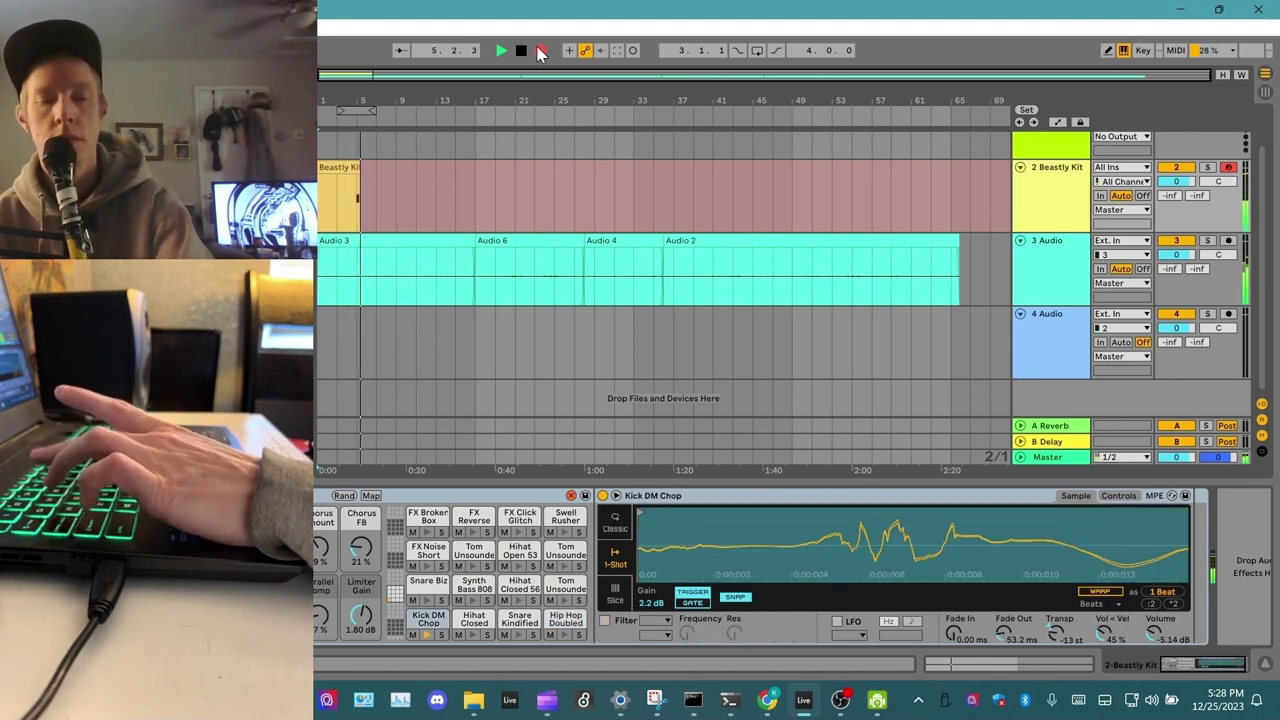
{"action": "key", "text": "e"}
{"action": "key", "text": "a"}
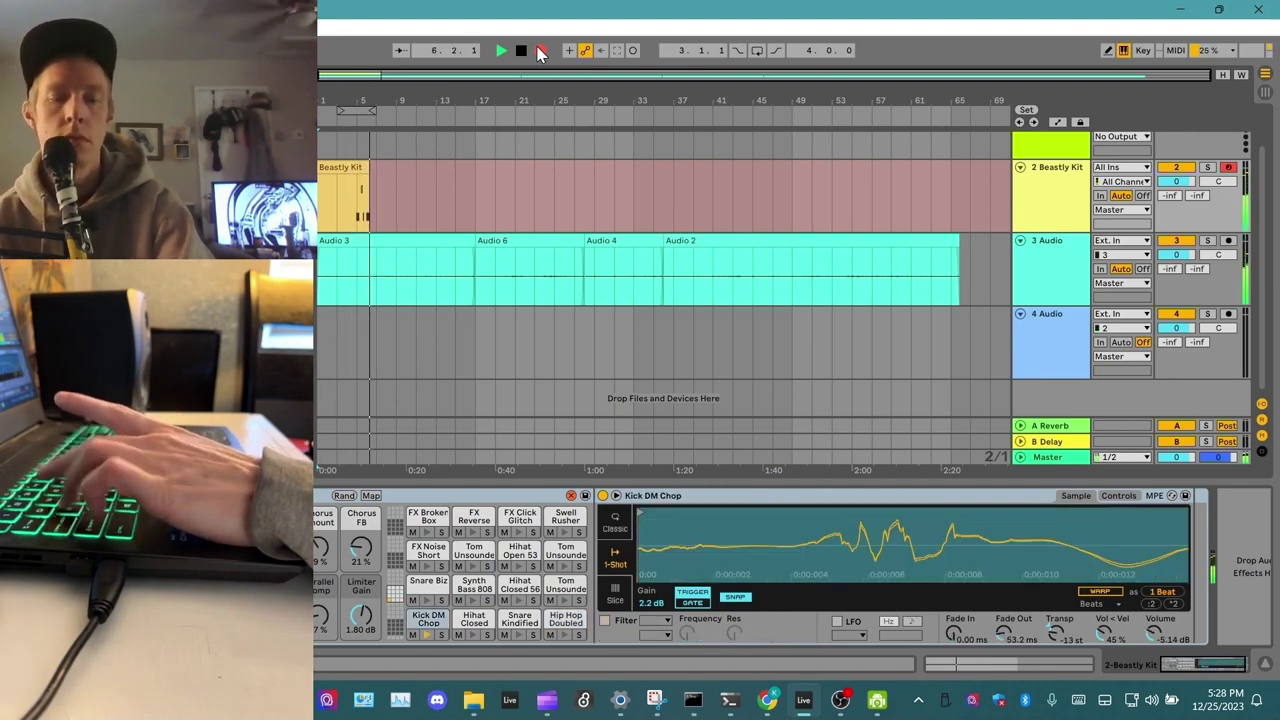
{"action": "key", "text": "e"}
{"action": "key", "text": "a"}
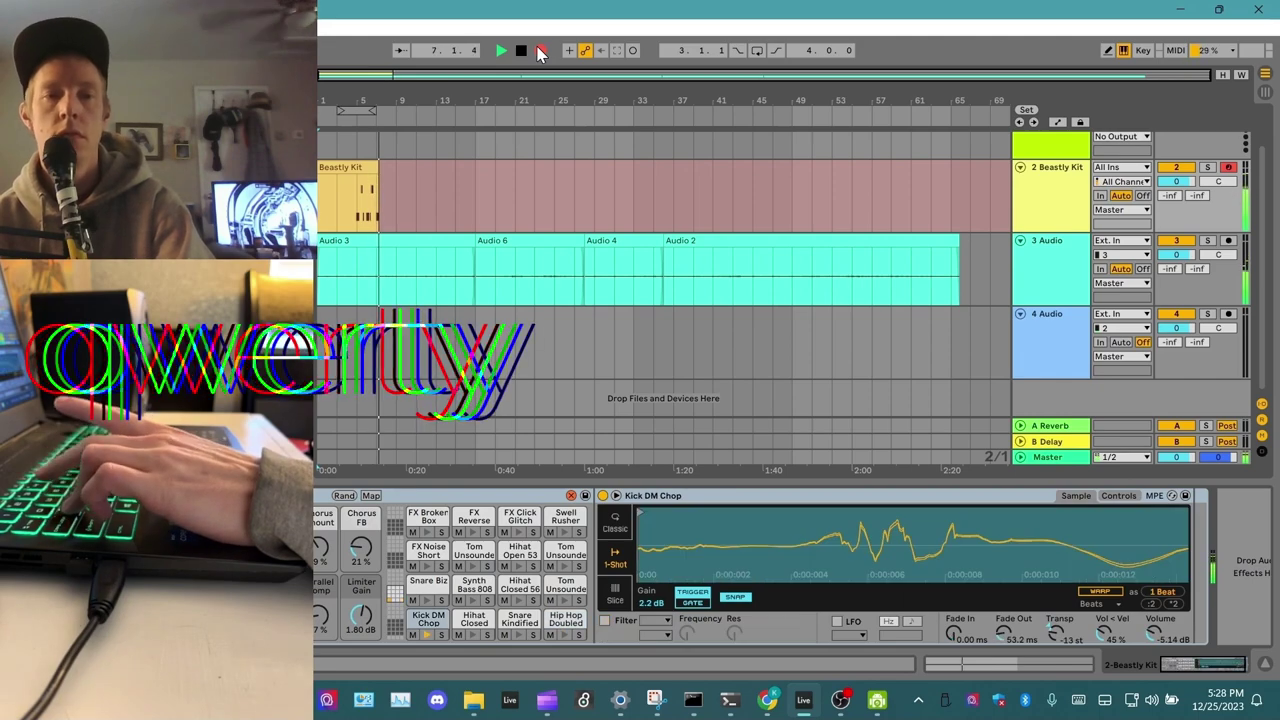
{"action": "key", "text": "e"}
{"action": "key", "text": "a"}
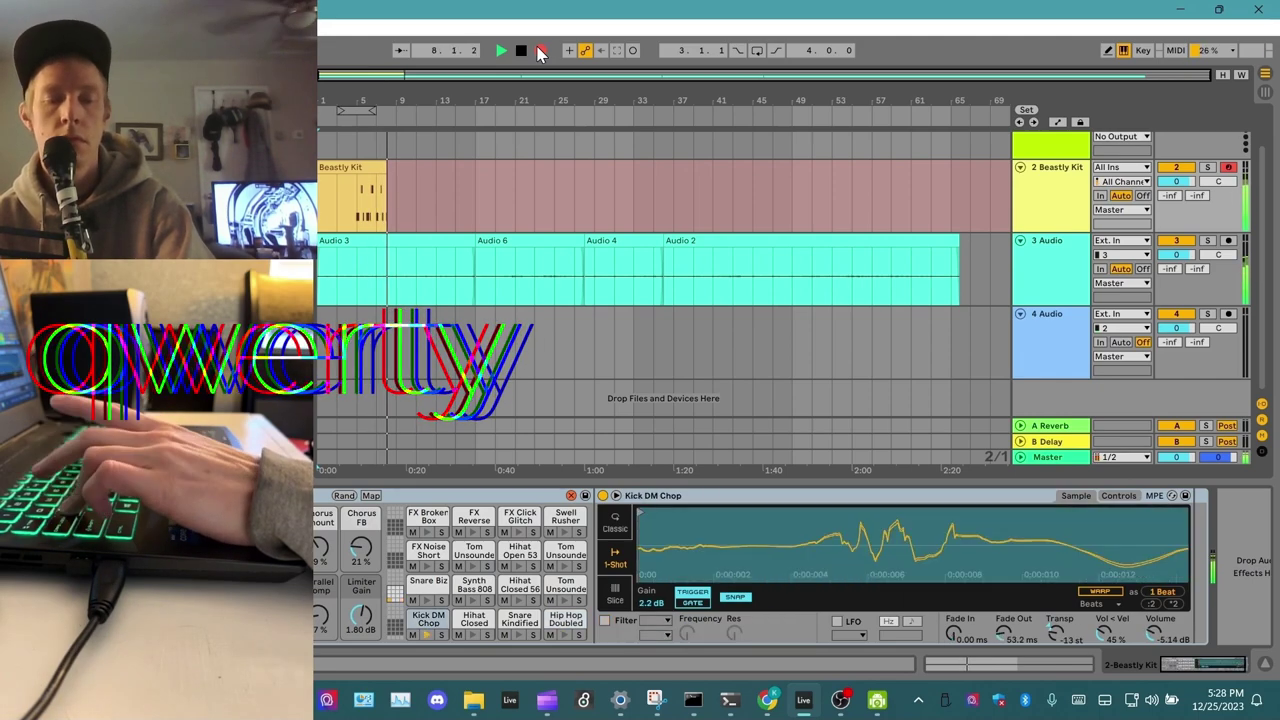
{"action": "key", "text": "e"}
{"action": "key", "text": "a"}
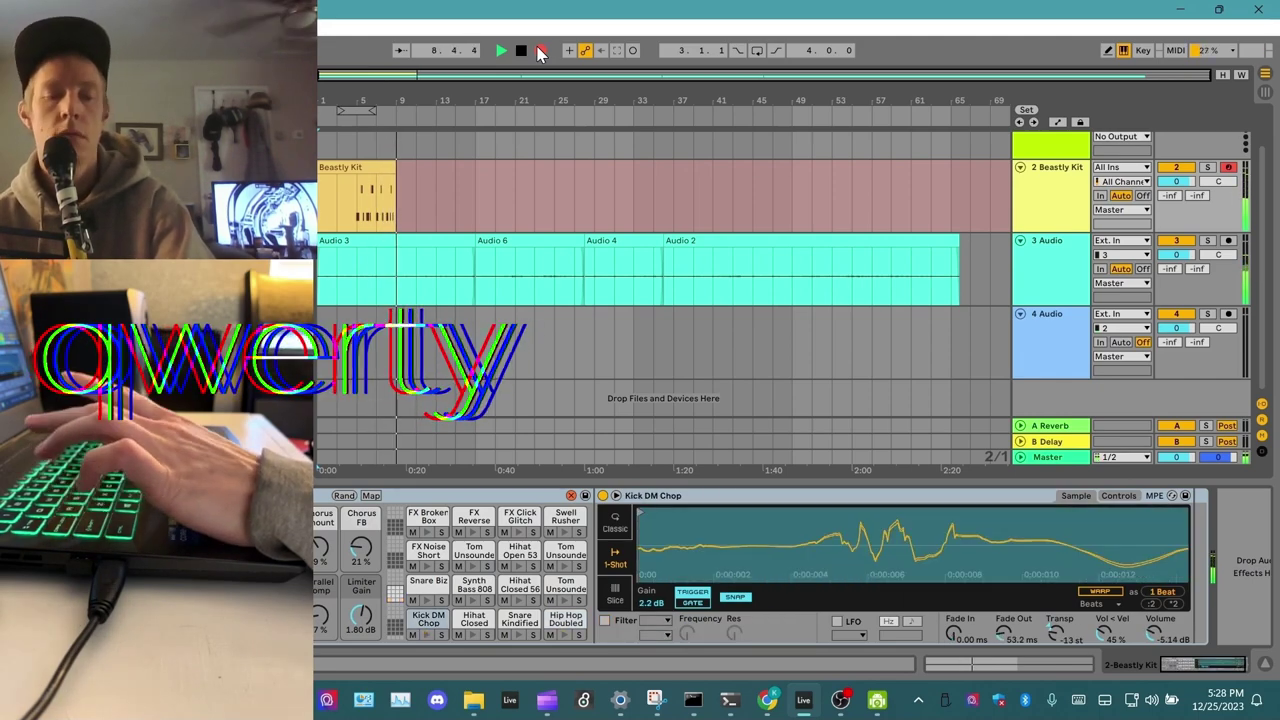
{"action": "key", "text": "e"}
{"action": "key", "text": "a"}
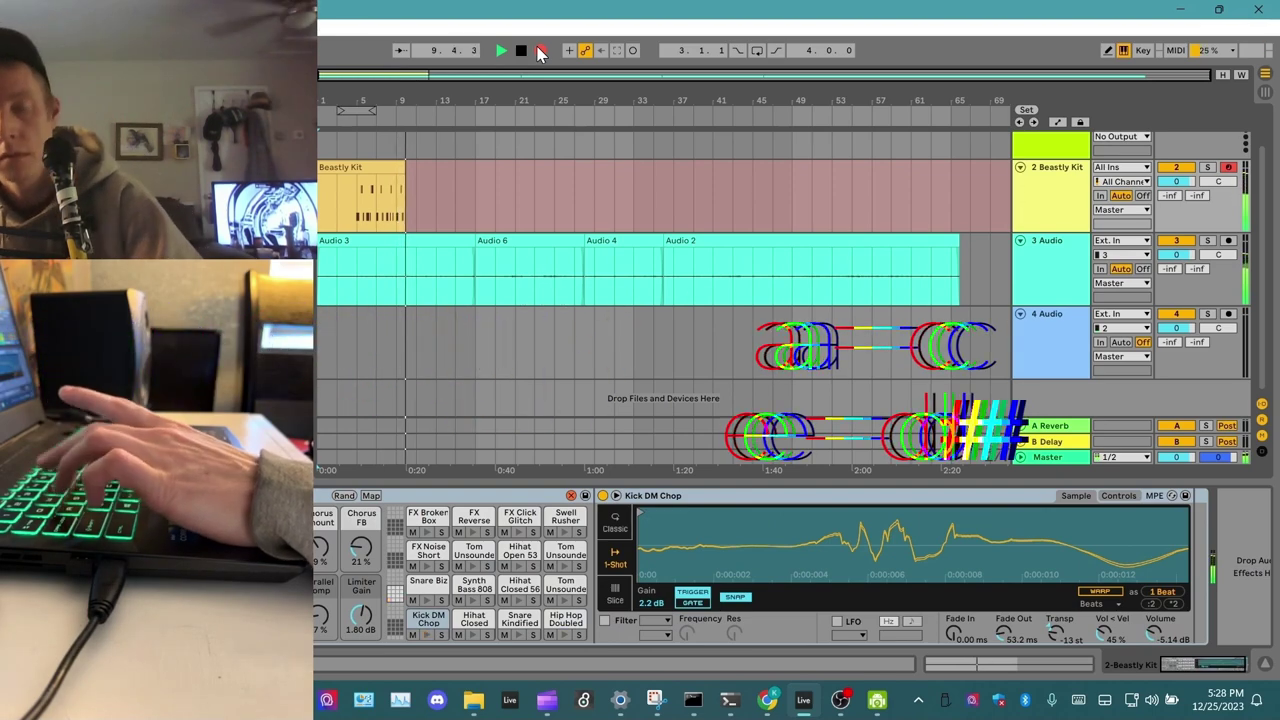
{"action": "key", "text": "e"}
{"action": "key", "text": "a"}
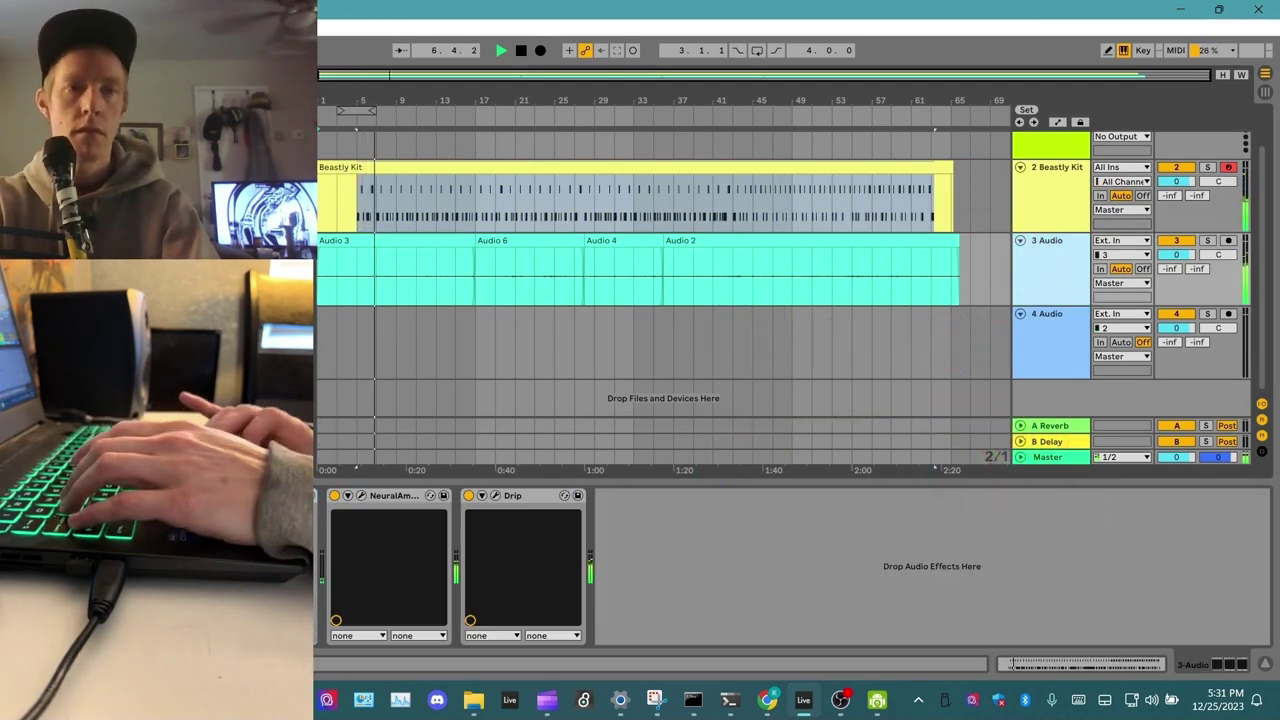
Arm the 4 Audio track for recording, and start an arrangement recording on the armed B Seven Bass track from bar 5
{"action": "left_click", "coordinate": [1228, 316]}
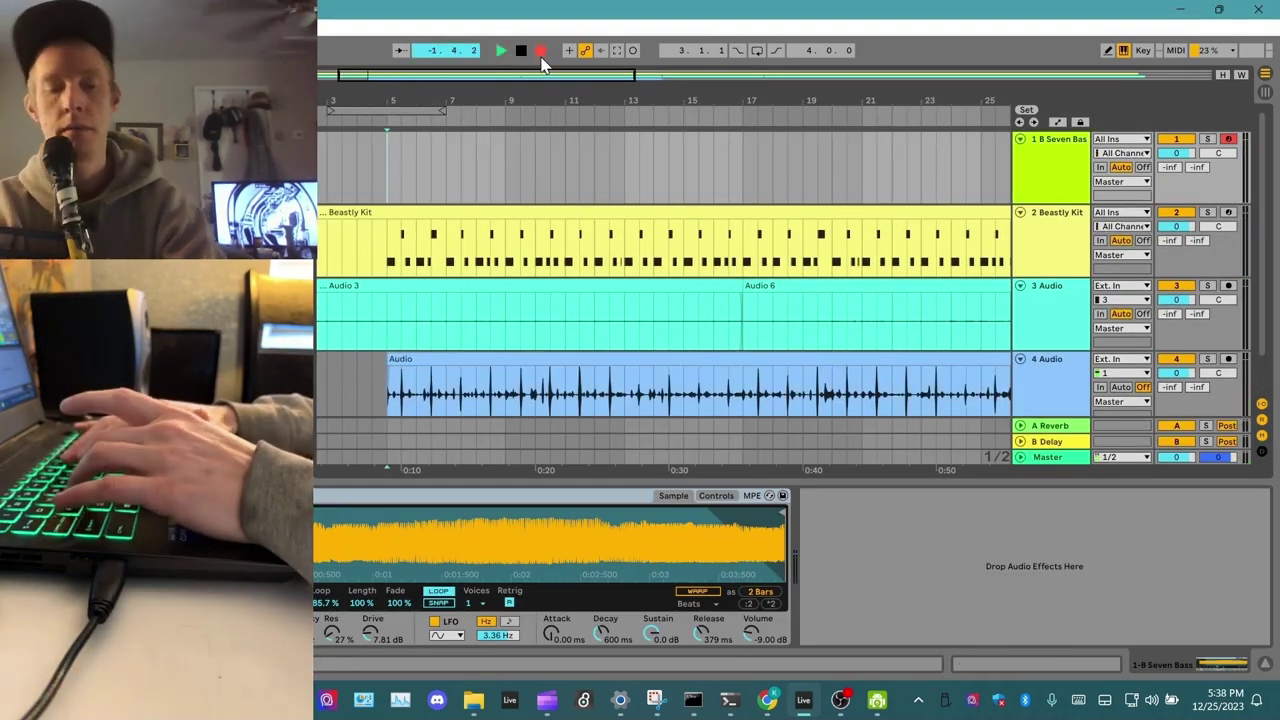
{"action": "left_click", "coordinate": [541, 55]}
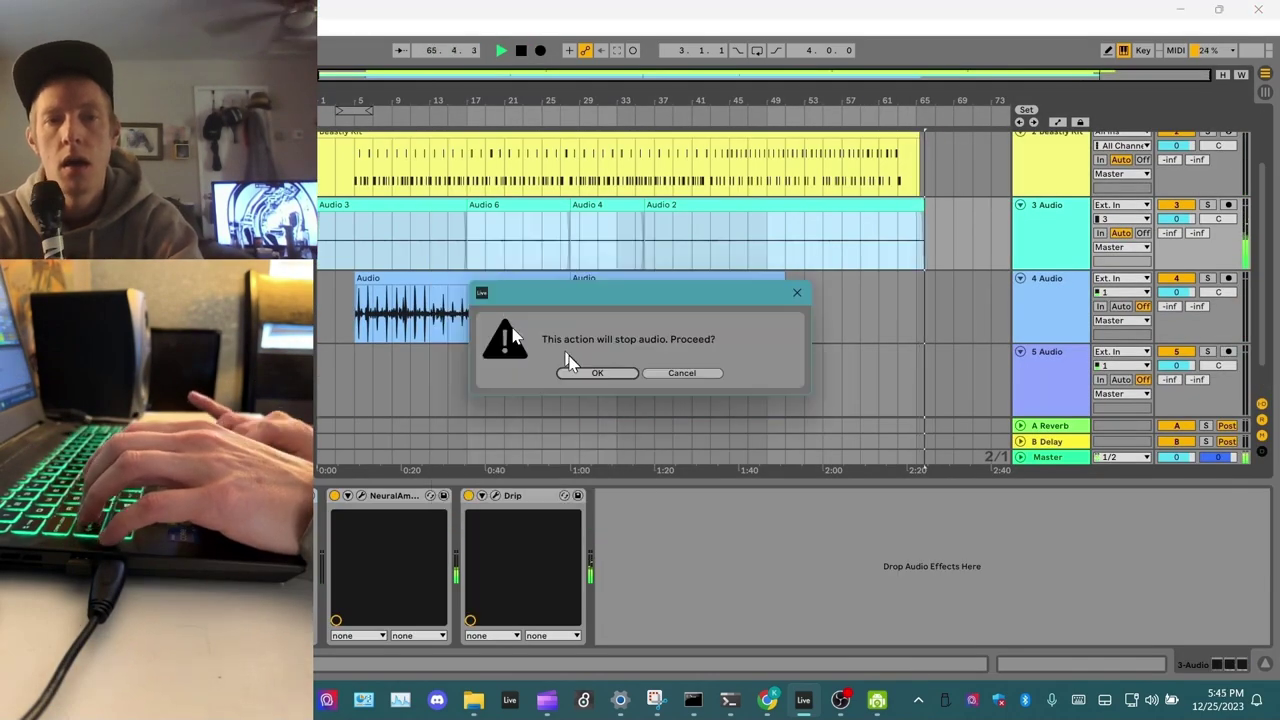
Allow audio to stop so the 3 Audio track can be frozen, and flatten that track to rendered audio
{"action": "left_click", "coordinate": [583, 372]}
{"action": "right_click", "coordinate": [1034, 228]}
{"action": "left_click", "coordinate": [1055, 327]}
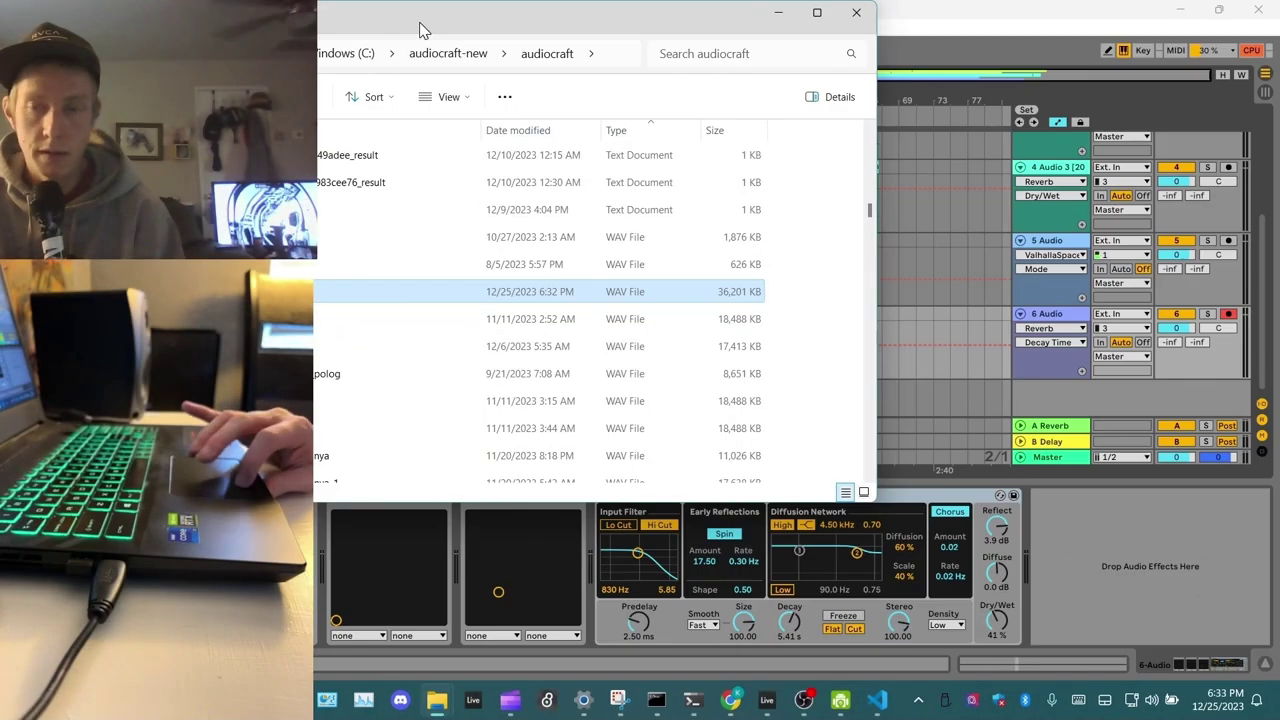
Import combined_audio_for_tmrw1 from the audiocraft folder onto a new audio track at the start of the arrangement
{"action": "left_click_drag", "start_coordinate": [420, 30], "coordinate": [809, 100]}
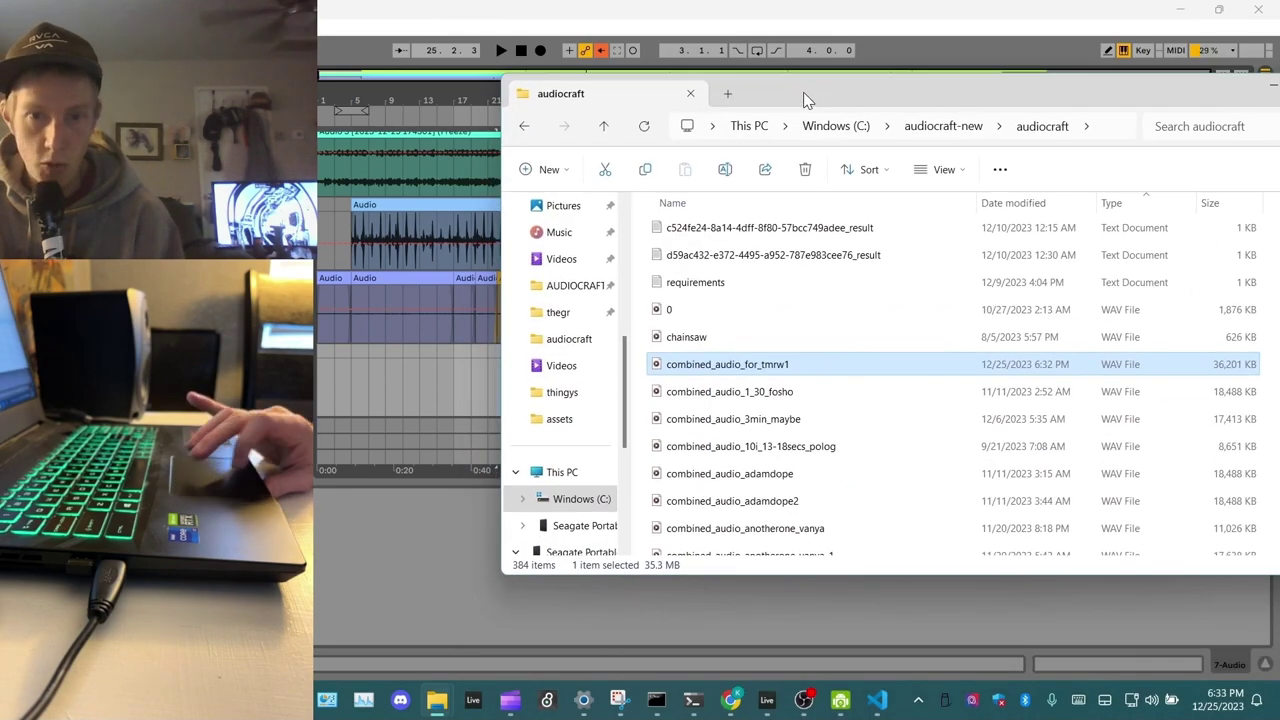
{"action": "left_click_drag", "start_coordinate": [647, 350], "coordinate": [400, 385]}
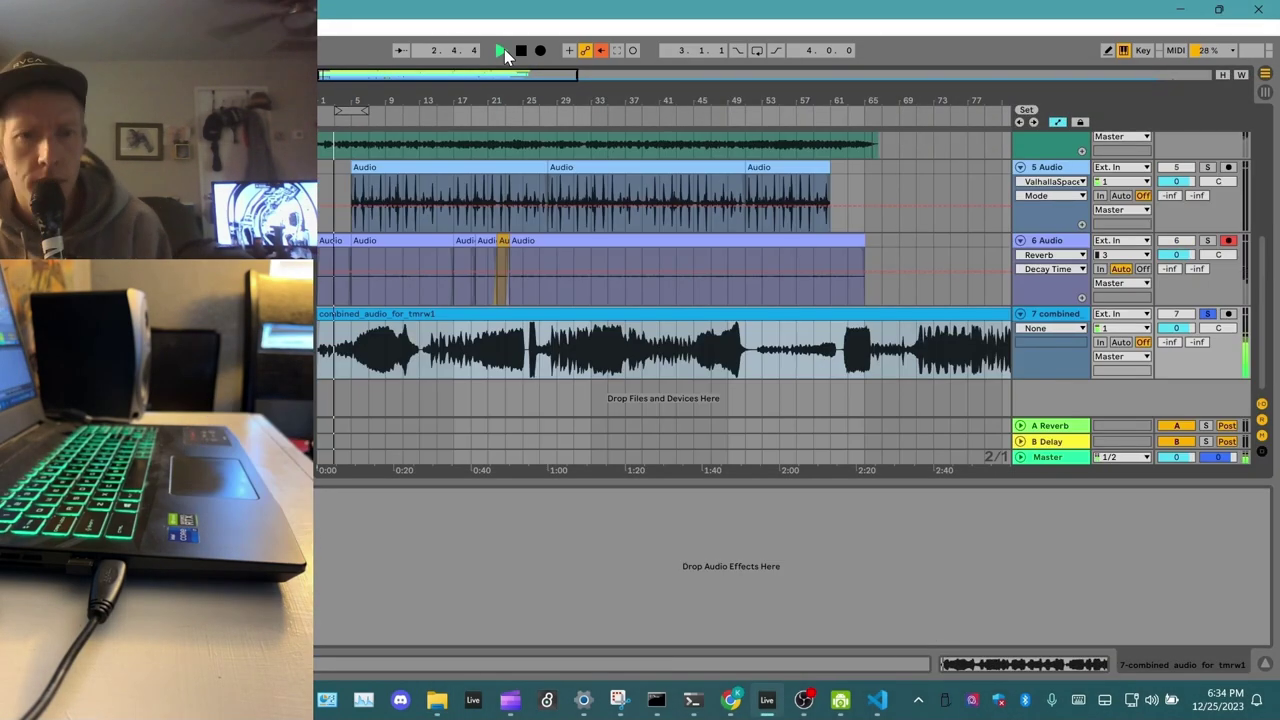
Audition the imported combined audio and isolate its section from about bar 165 to bar 171 on the separate 7 combined track
{"action": "left_click", "coordinate": [402, 117]}
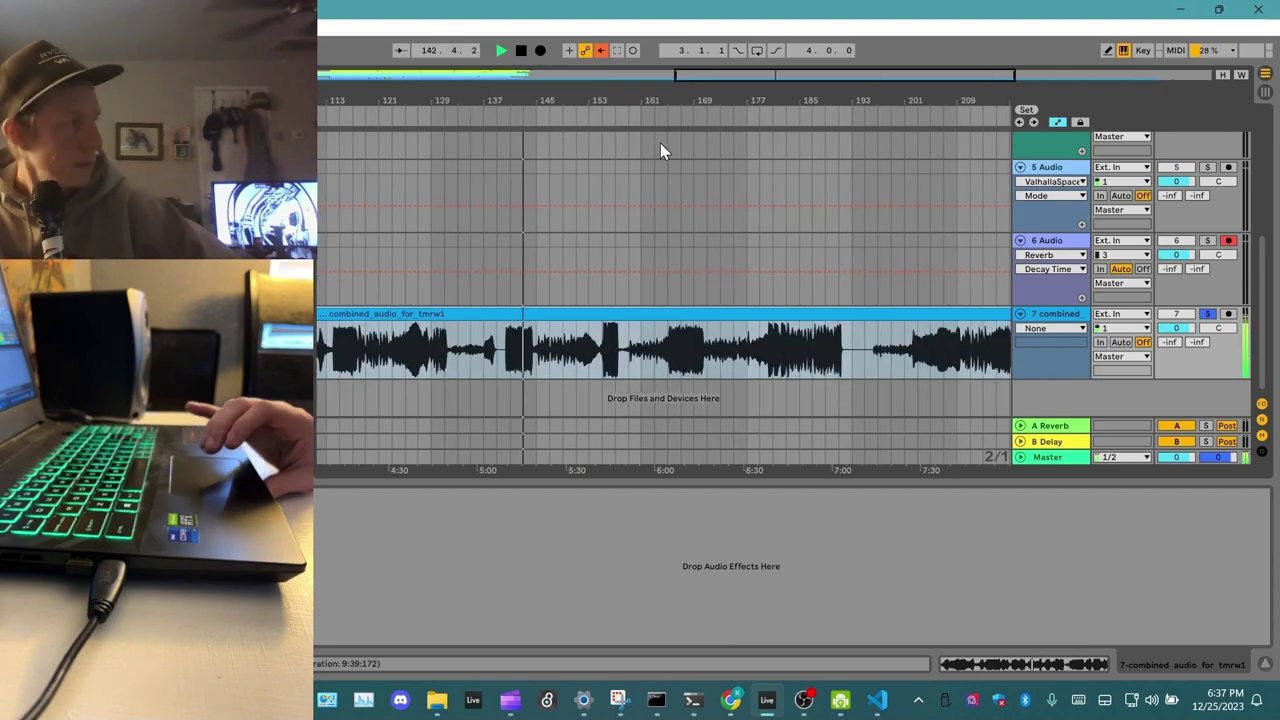
{"action": "left_click", "coordinate": [600, 113]}
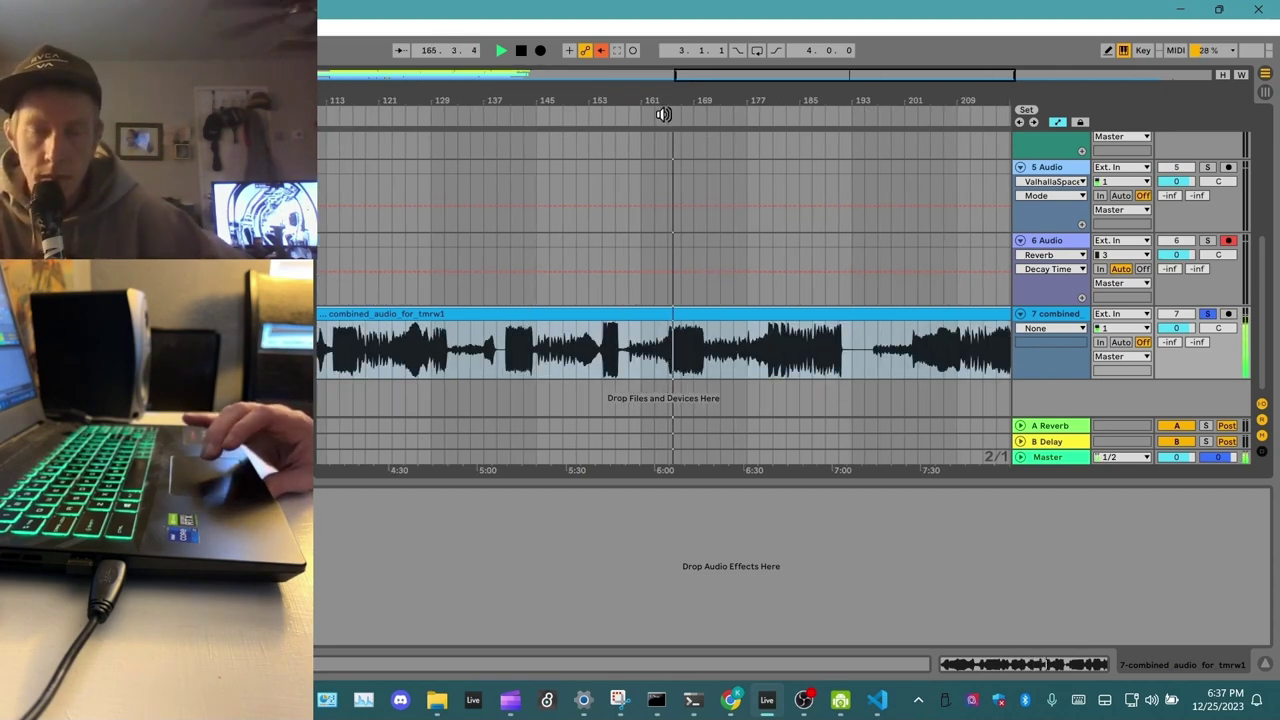
{"action": "left_click", "coordinate": [669, 357]}
{"action": "key", "text": "ctrl+d"}
{"action": "left_click_drag", "start_coordinate": [669, 357], "coordinate": [705, 362]}
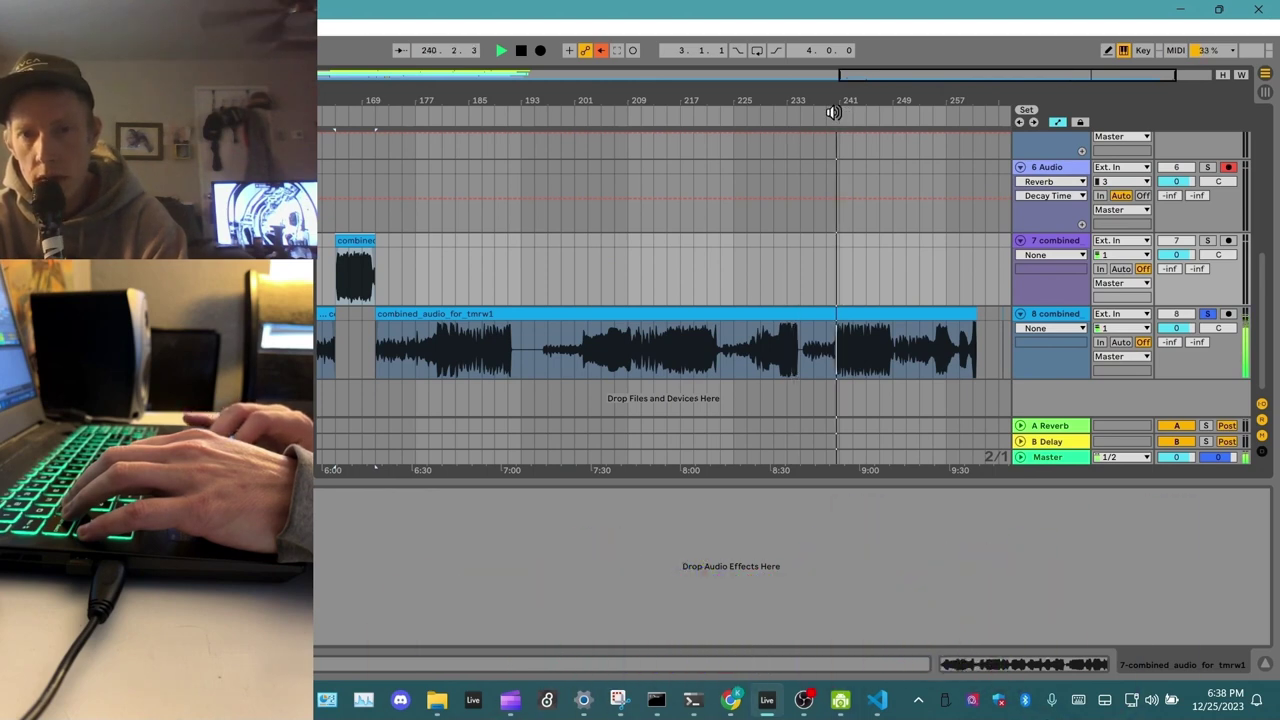
Split the 8 combined clip at about bars 239 and 249 and move the middle section up to the 7 combined track
{"action": "left_click", "coordinate": [826, 368]}
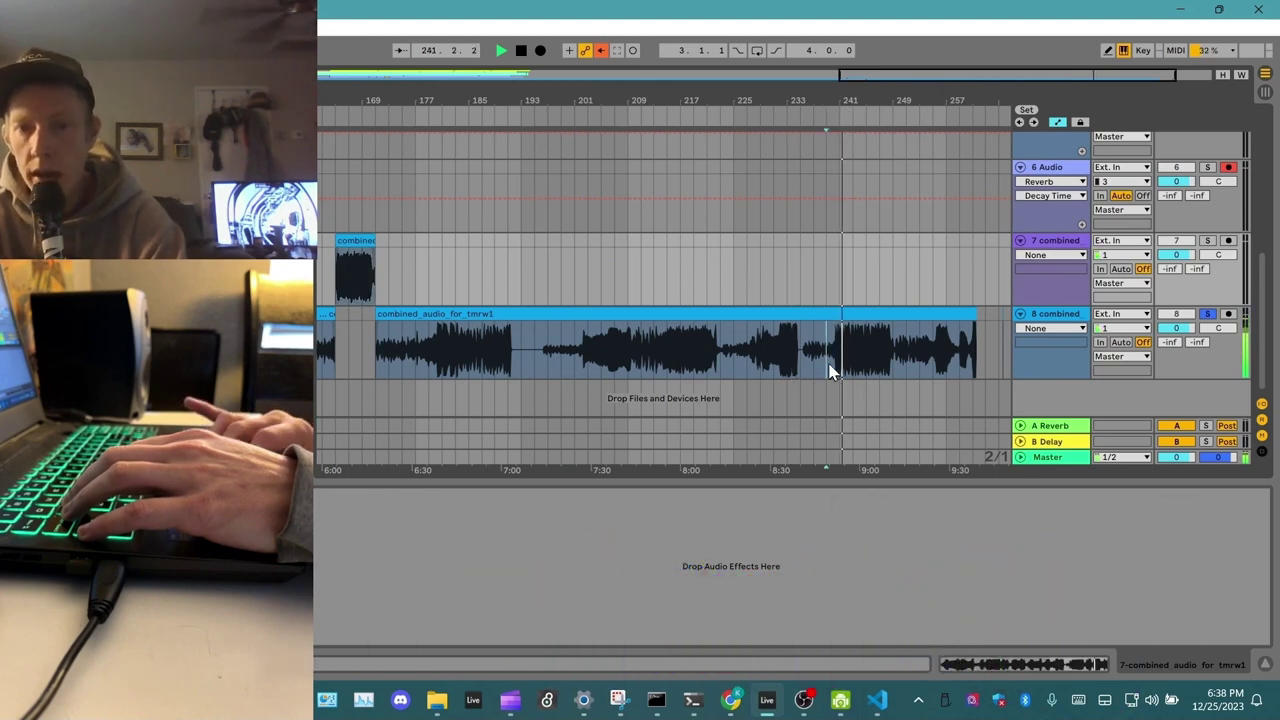
{"action": "key", "text": "ctrl+e"}
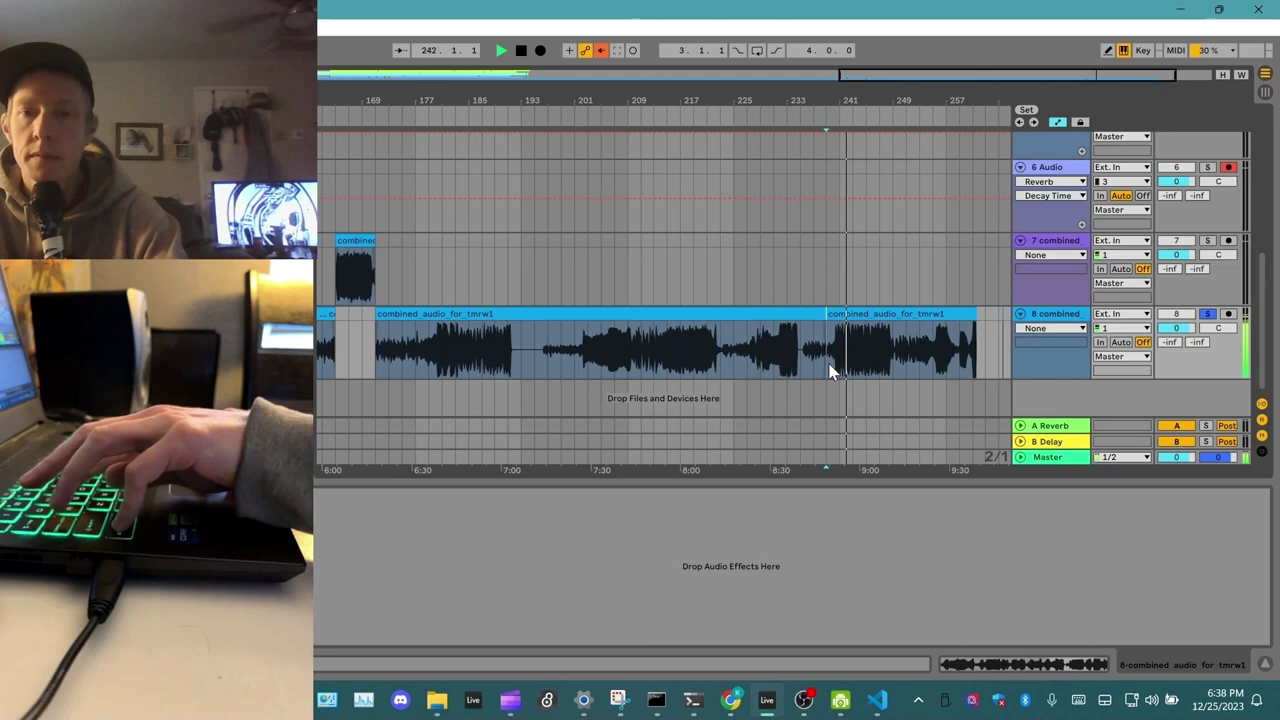
{"action": "left_click", "coordinate": [894, 357]}
{"action": "key", "text": "ctrl+e"}
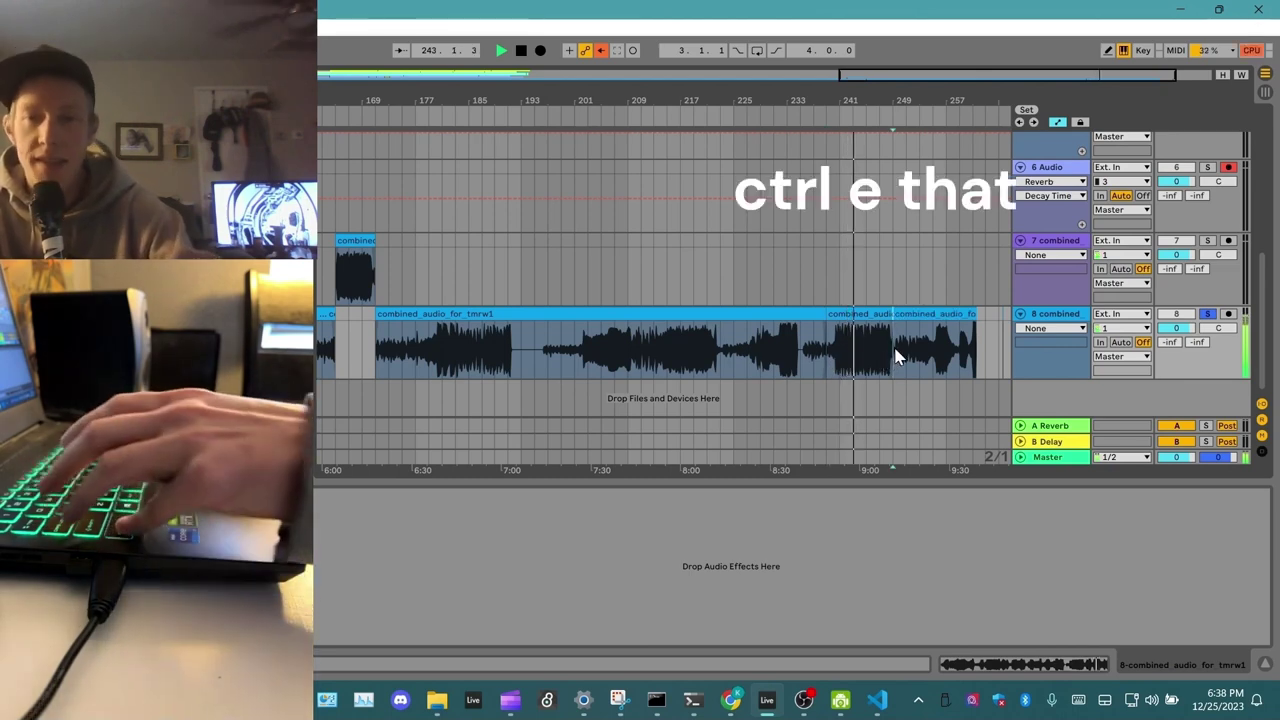
{"action": "left_click_drag", "start_coordinate": [851, 310], "coordinate": [856, 296]}
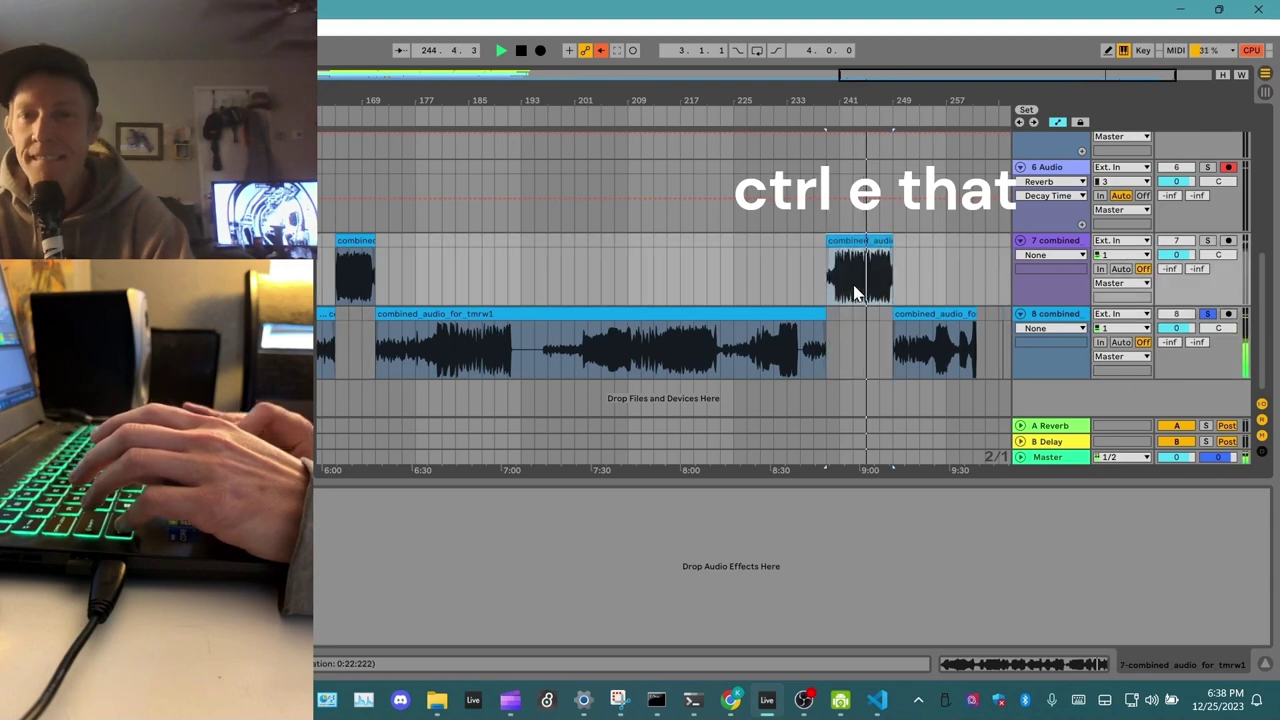
{"action": "left_click", "coordinate": [898, 360]}
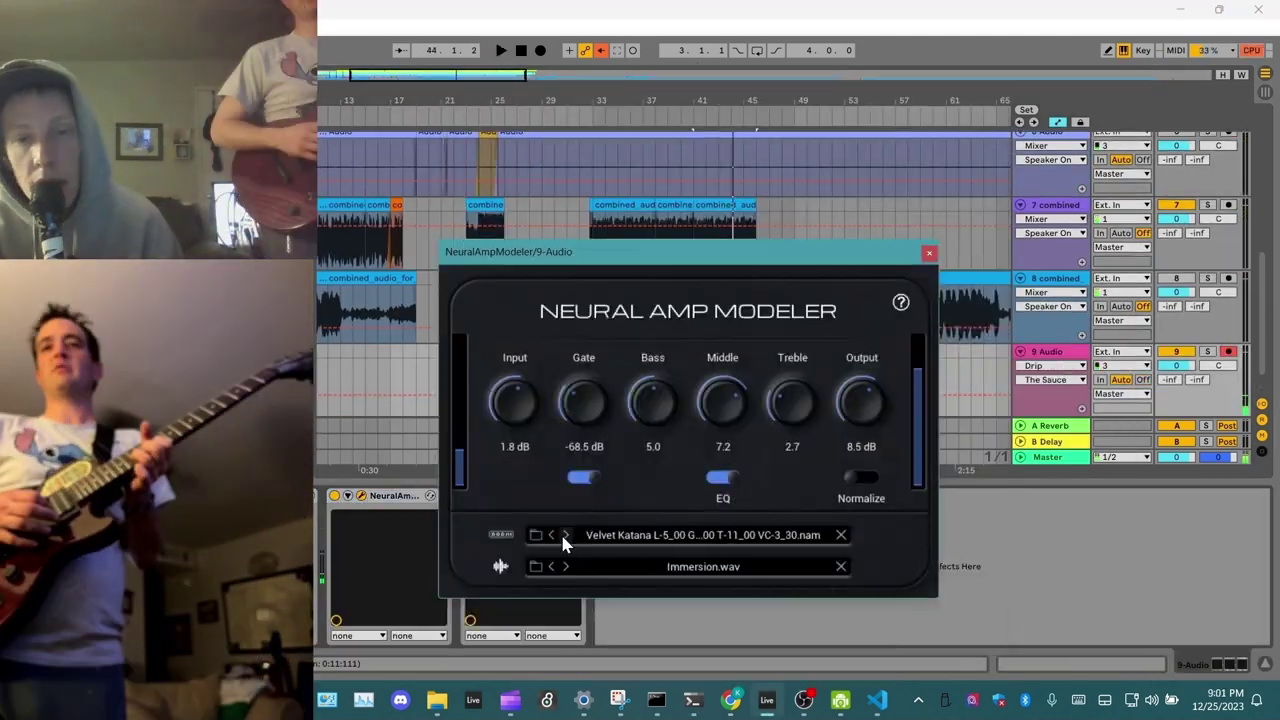
Step forward through the amp models in Neural Amp Modeler on the 9 Audio track, past 12. Peavey Ultra CH3 Boss OS-2 A-HiGain.nam
{"action": "left_click", "coordinate": [563, 536]}
{"action": "left_click", "coordinate": [563, 536]}
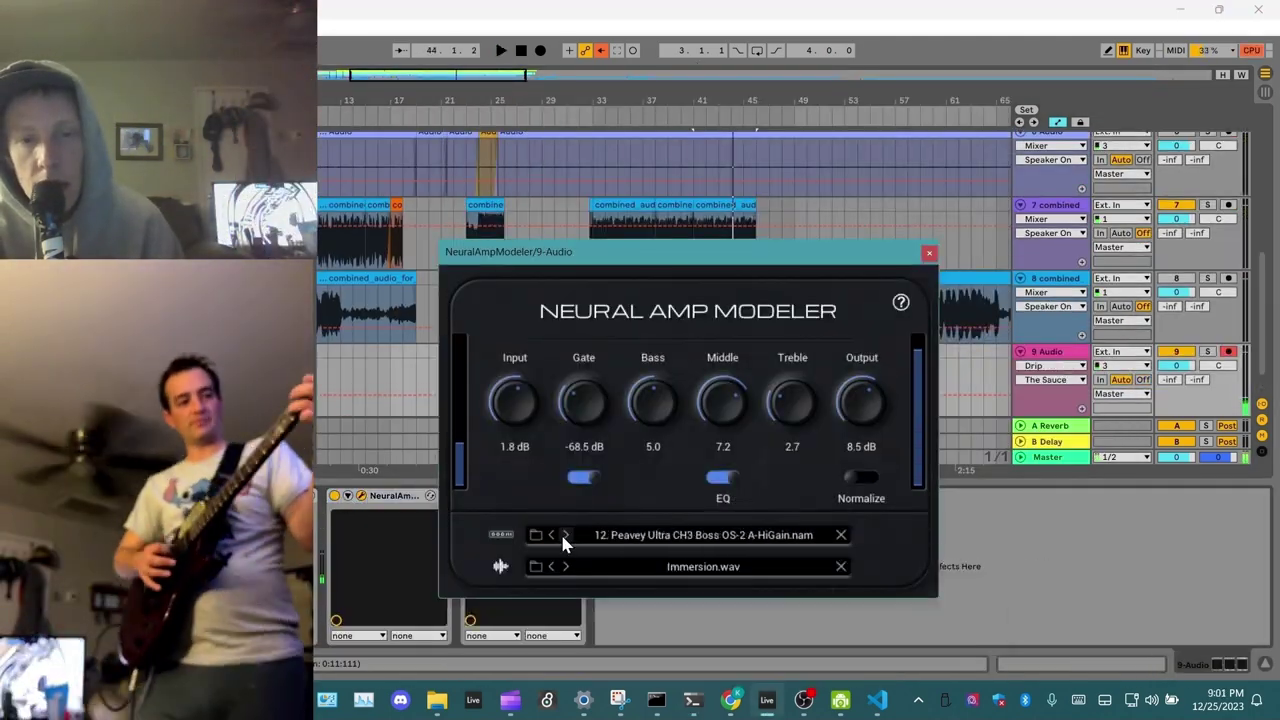
{"action": "left_click", "coordinate": [563, 536]}
{"action": "left_click", "coordinate": [563, 536]}
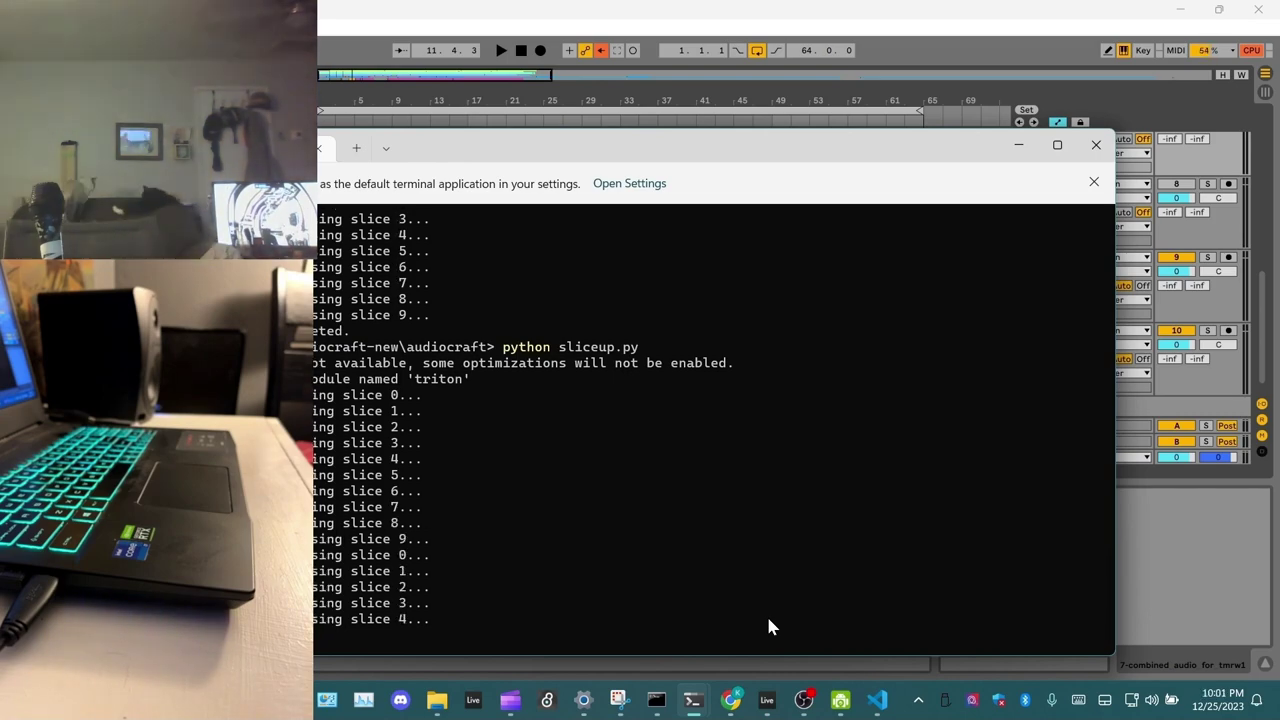
Search YouTube for "julian casablancas voidz human sadness"
{"action": "type", "text": "julian casa"}
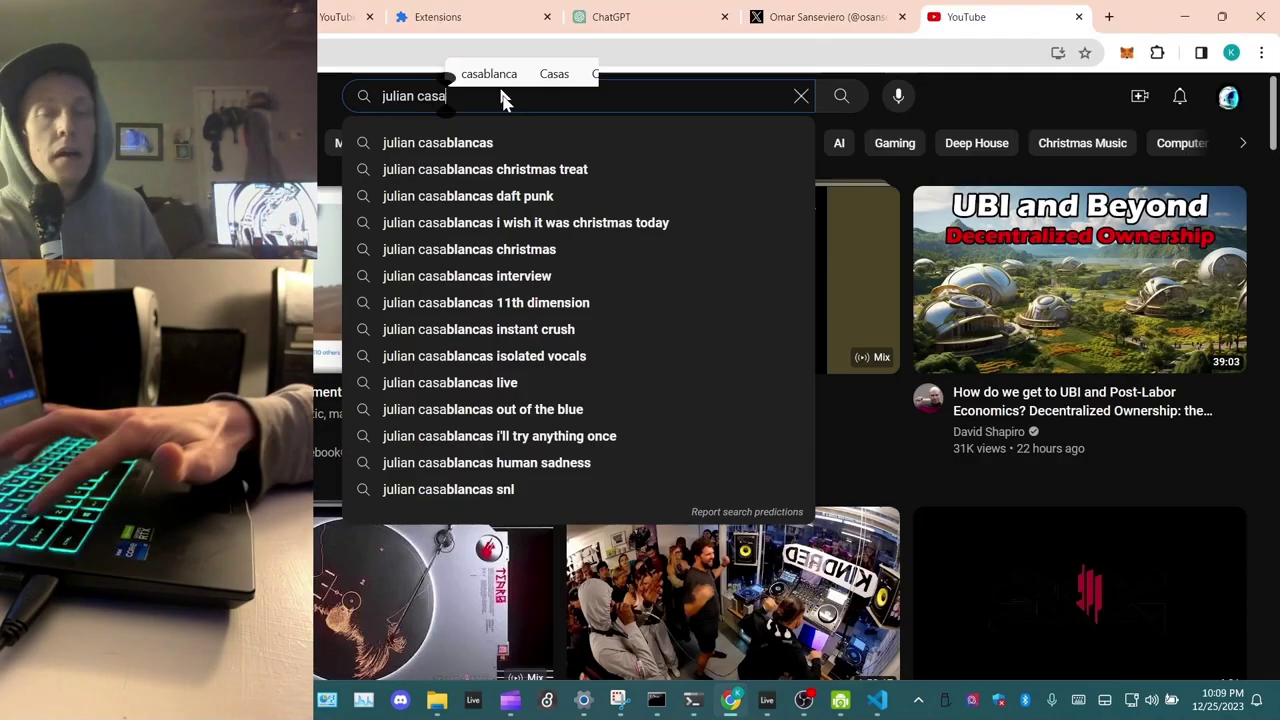
{"action": "type", "text": "blancas voidz human sadness"}
{"action": "key", "text": "Return"}
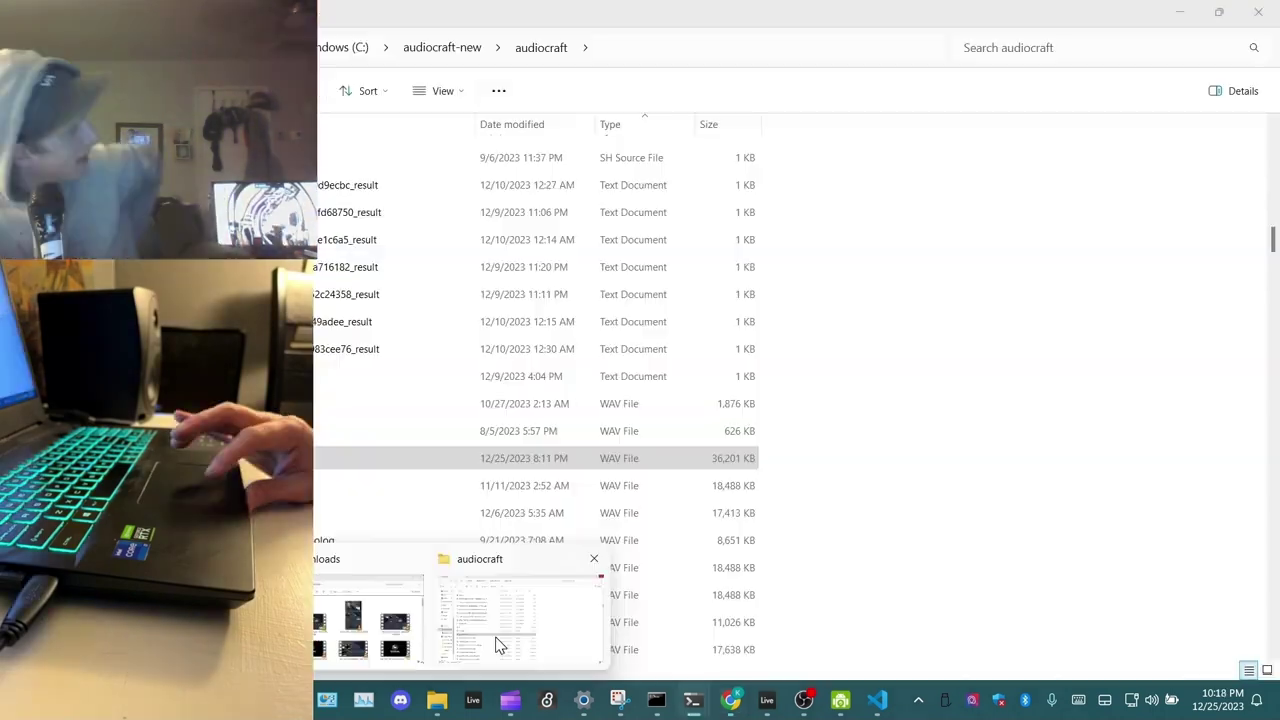
Check the arrangement in Ableton Live, the sliceup.py run in the terminal and the video in Chrome, and return to Live
{"action": "left_click", "coordinate": [767, 700]}
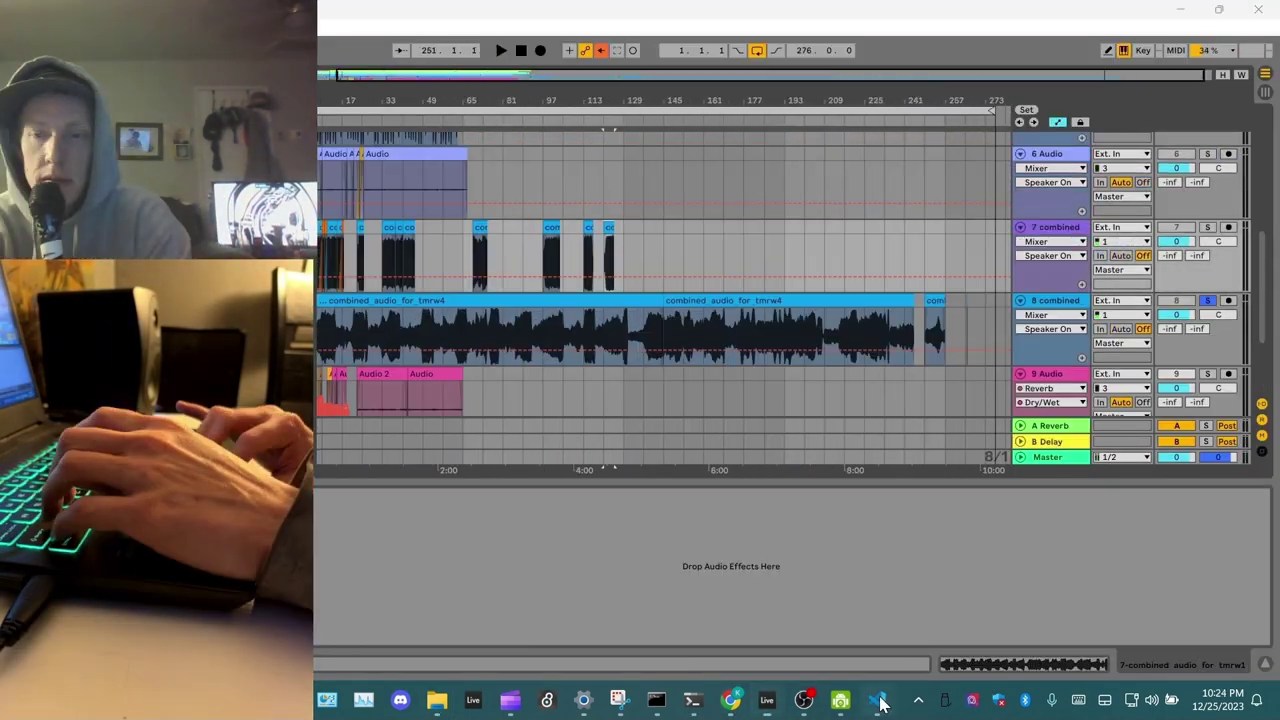
{"action": "left_click", "coordinate": [692, 700]}
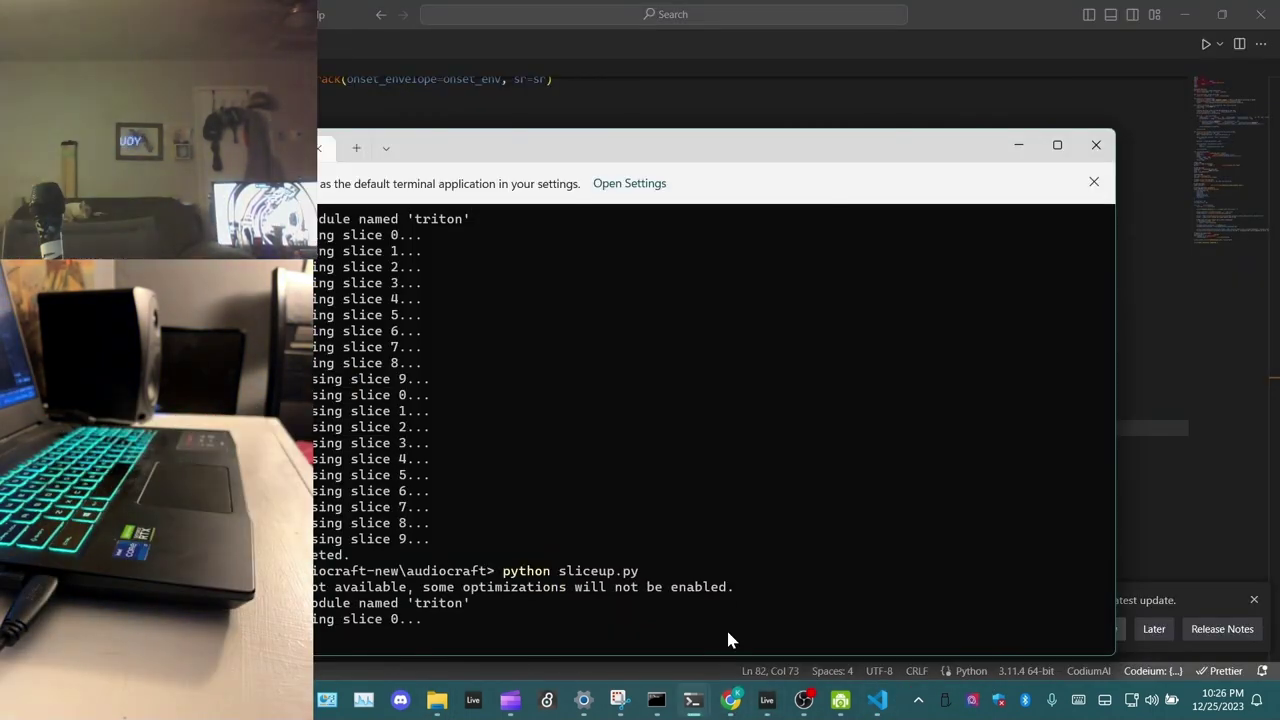
{"action": "left_click", "coordinate": [731, 700]}
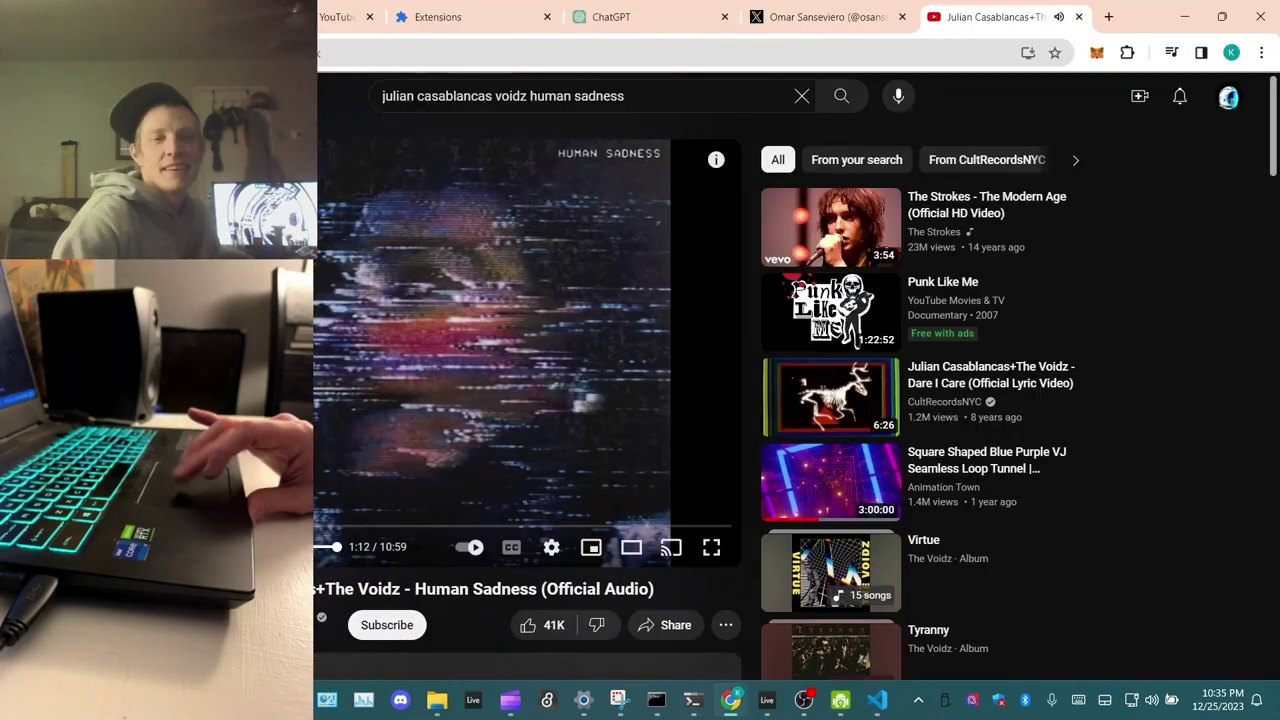
{"action": "left_click", "coordinate": [767, 700]}
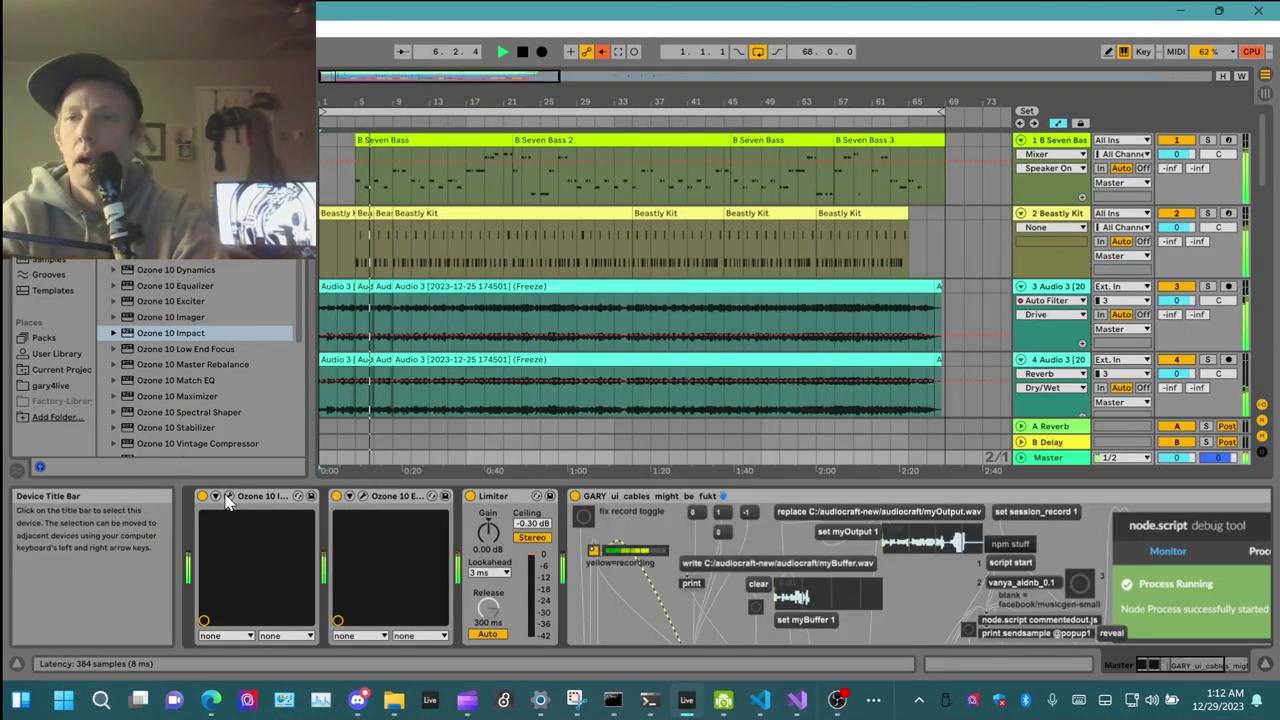
Open the Ozone 10 Impact and Ozone 10 Equalizer windows on the Master track and reposition the Impact window for viewing
{"action": "left_click", "coordinate": [228, 498]}
{"action": "left_click_drag", "start_coordinate": [685, 274], "coordinate": [583, 160]}
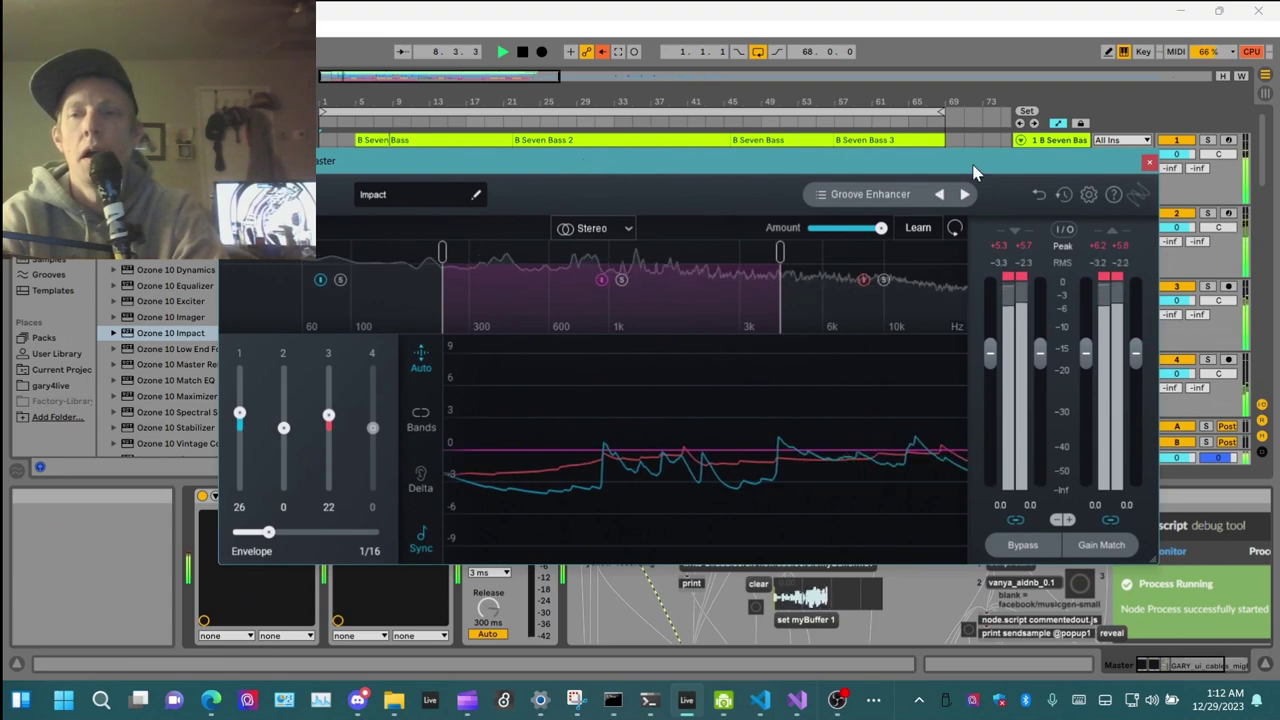
{"action": "left_click_drag", "start_coordinate": [975, 172], "coordinate": [793, 81]}
{"action": "left_click", "coordinate": [350, 496]}
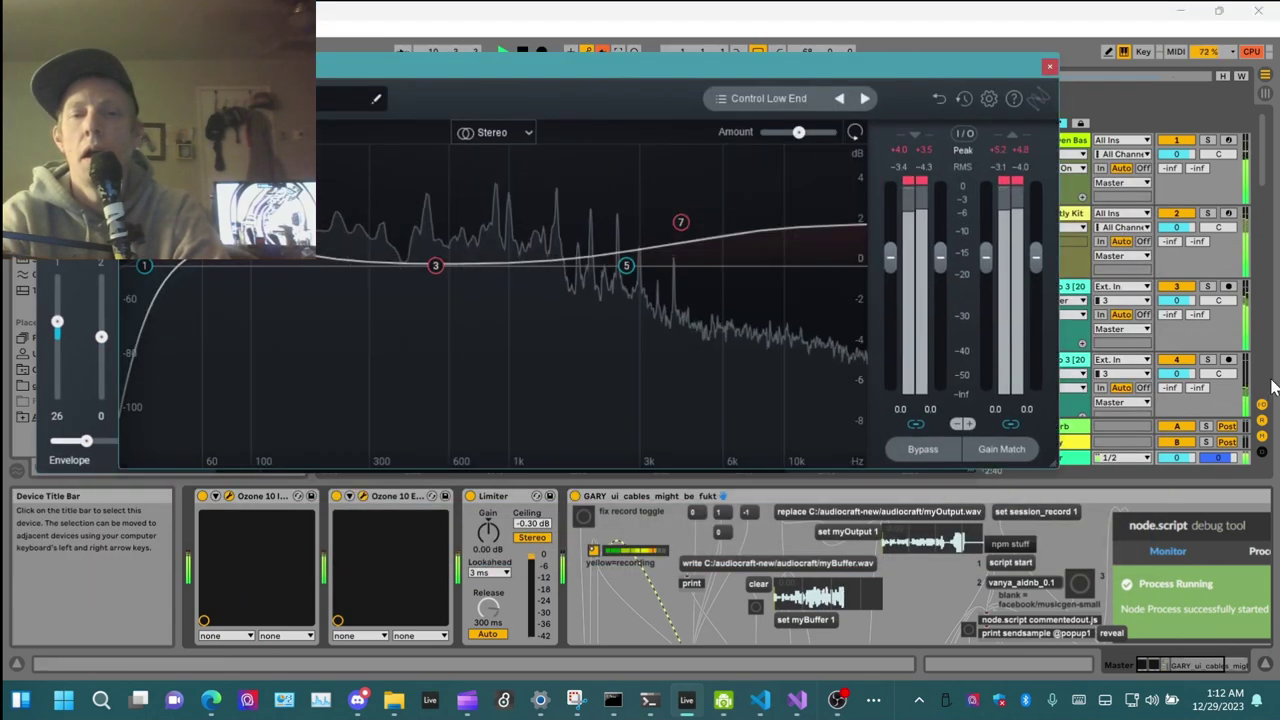
Open the ValhallaSpaceModulator plug-in window on the 5 Audio track
{"action": "left_click", "coordinate": [1193, 400]}
{"action": "scroll", "coordinate": [1193, 400], "scroll_direction": "down", "scroll_amount": 2}
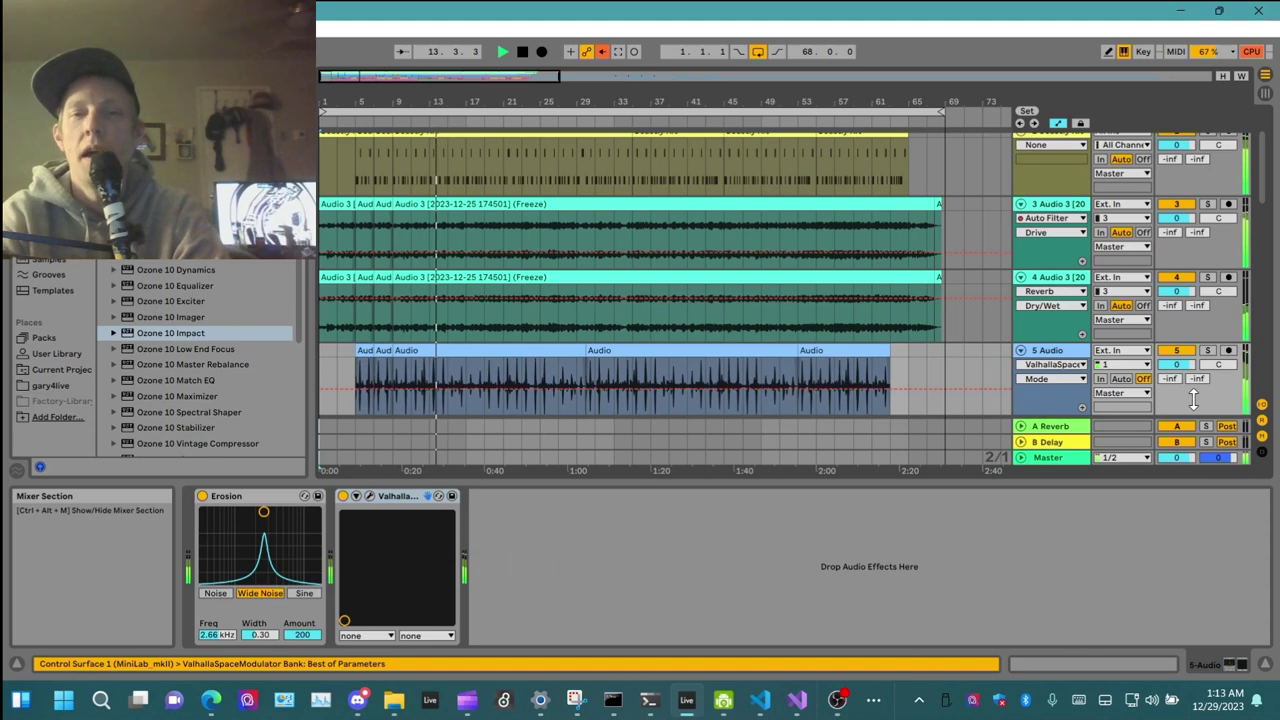
{"action": "left_click", "coordinate": [369, 496]}
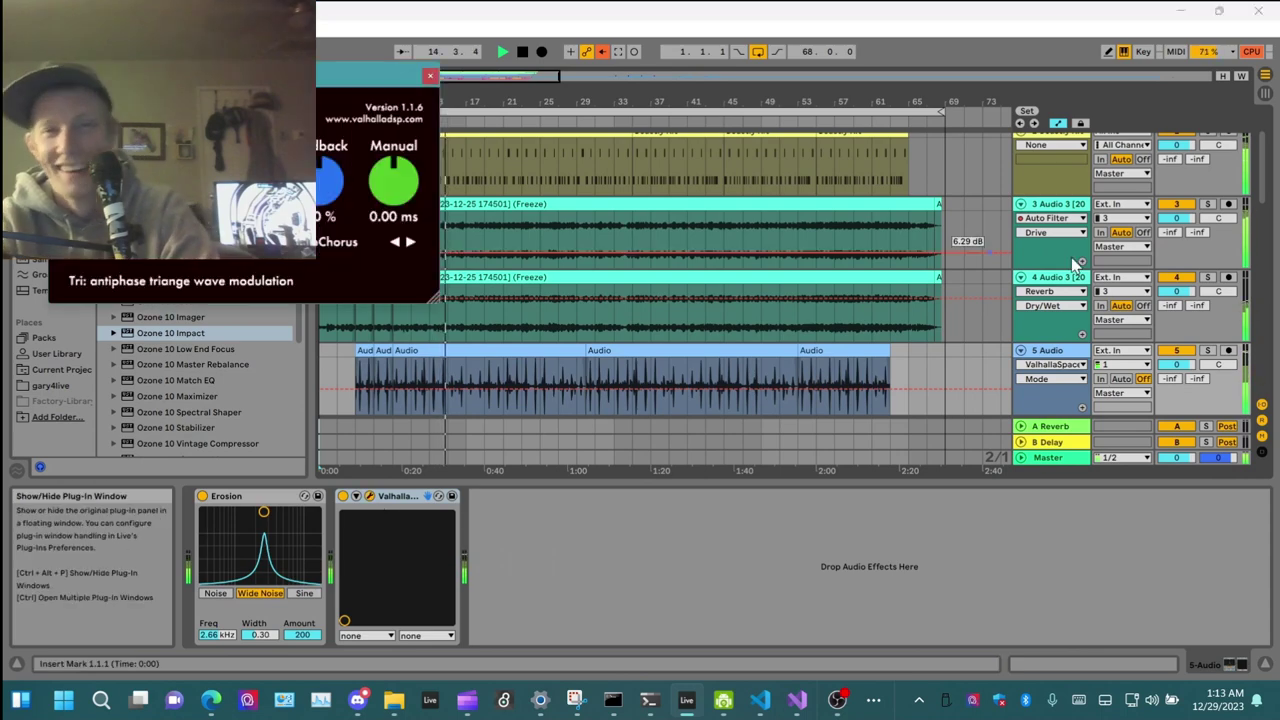
Examine the effects on the 3 Audio 3, 7 combined and 9 combined tracks
{"action": "left_click", "coordinate": [1048, 277]}
{"action": "left_click", "coordinate": [1047, 266]}
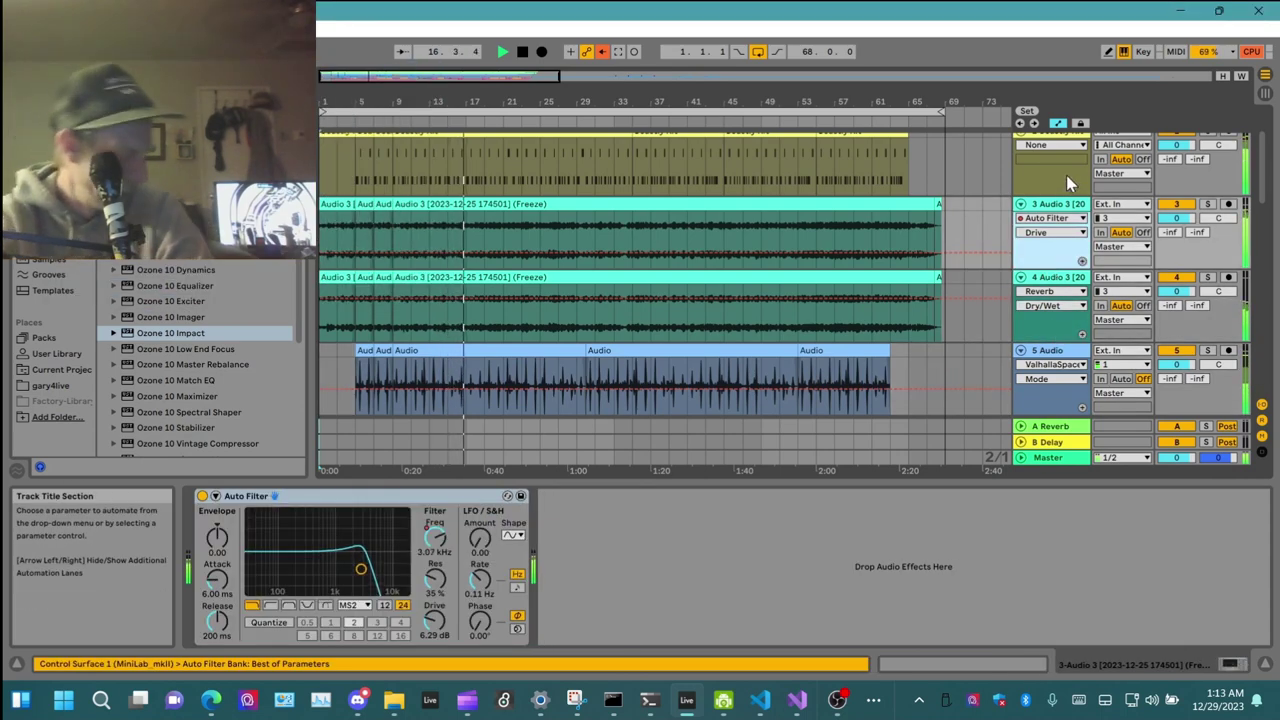
{"action": "left_click", "coordinate": [1066, 175]}
{"action": "scroll", "coordinate": [1070, 190], "scroll_direction": "down", "scroll_amount": 5}
{"action": "left_click", "coordinate": [1075, 207]}
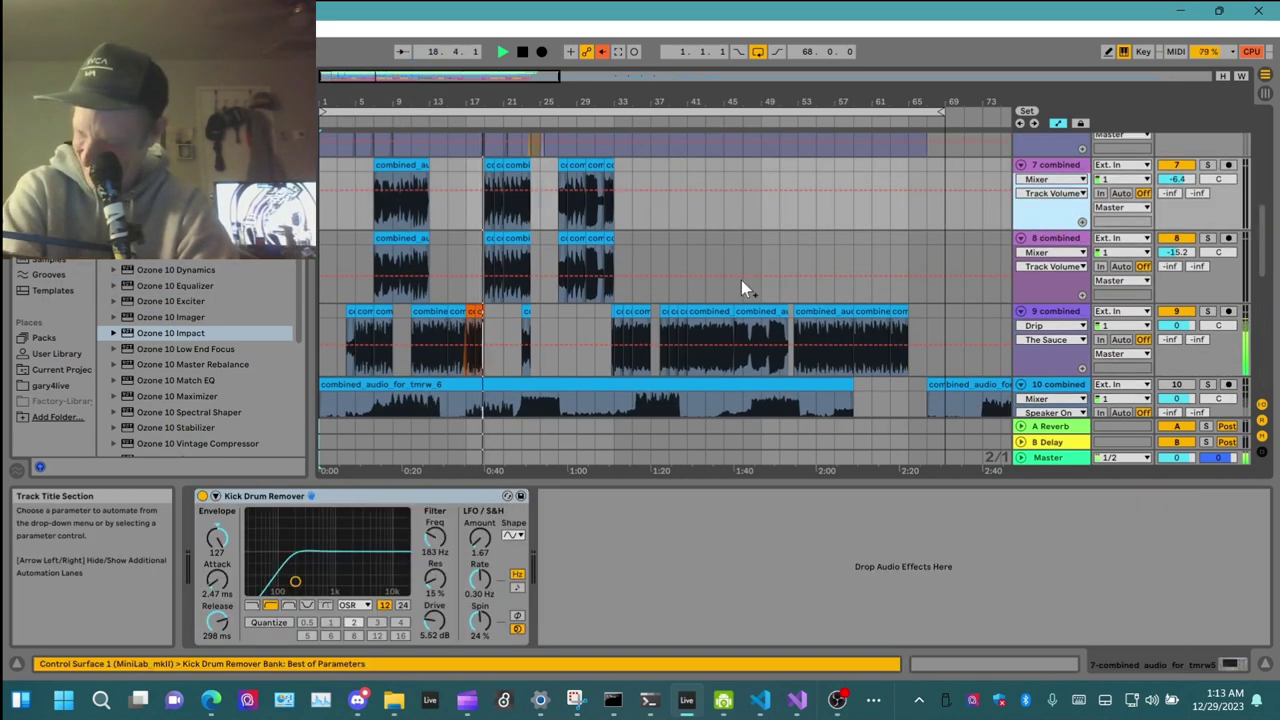
{"action": "left_click", "coordinate": [1050, 285]}
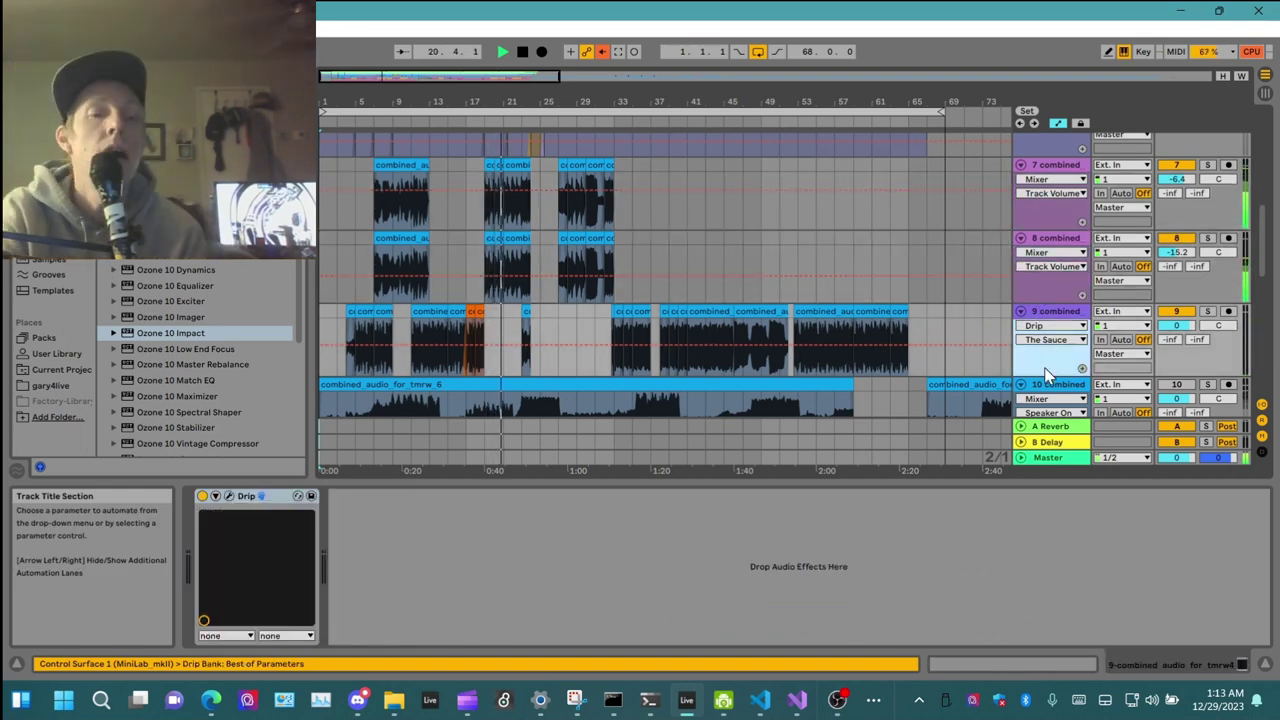
Inspect the Drip plug-in window on the 9 combined track, moving it aside for viewing and closing it
{"action": "left_click", "coordinate": [1050, 358]}
{"action": "left_click", "coordinate": [229, 496]}
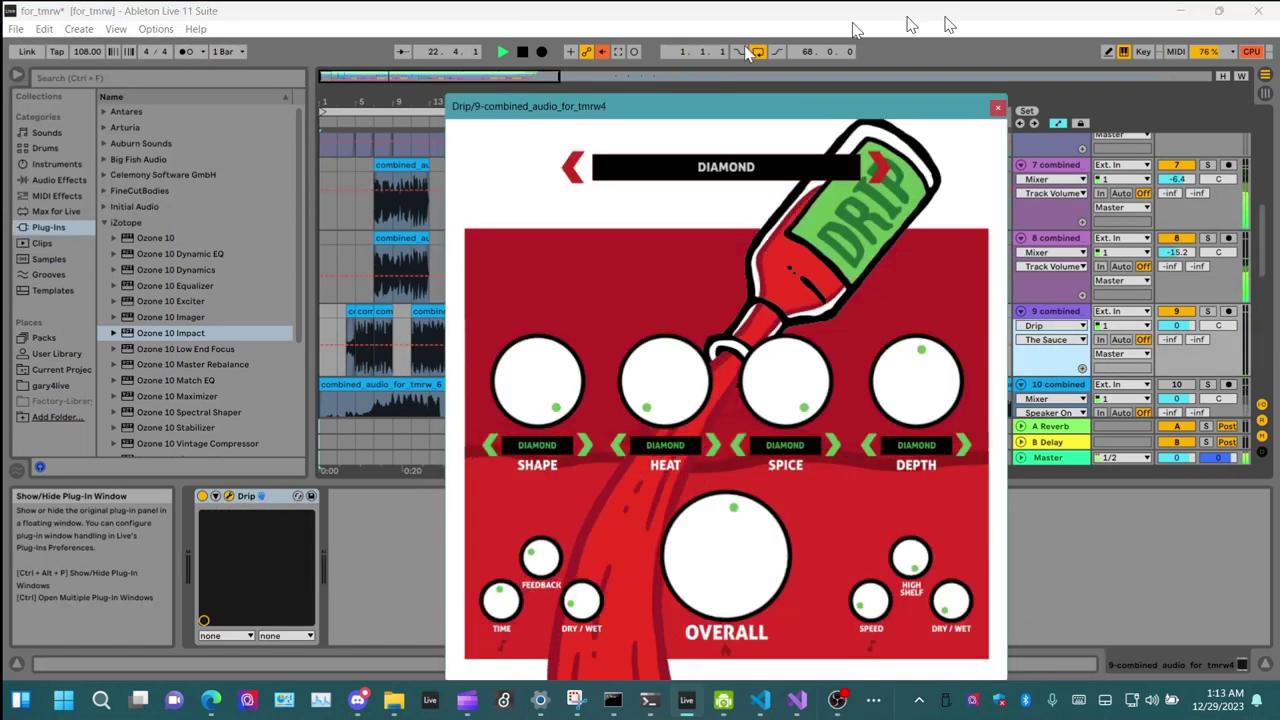
{"action": "left_click_drag", "start_coordinate": [854, 112], "coordinate": [421, 77]}
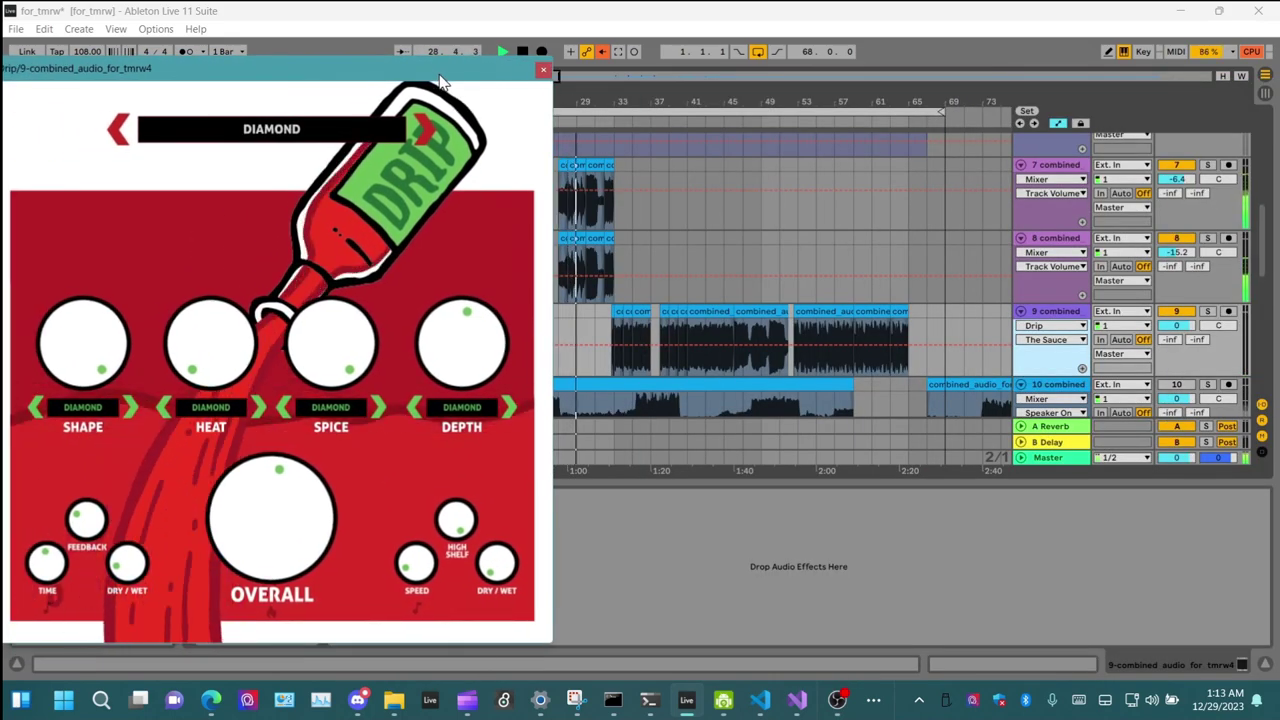
{"action": "left_click", "coordinate": [535, 66]}
Inspect the NeuralAmpModeler and La Petite Excite plug-in windows on the 11 Audio track and close both
{"action": "left_click_drag", "start_coordinate": [1259, 225], "coordinate": [1263, 312]}
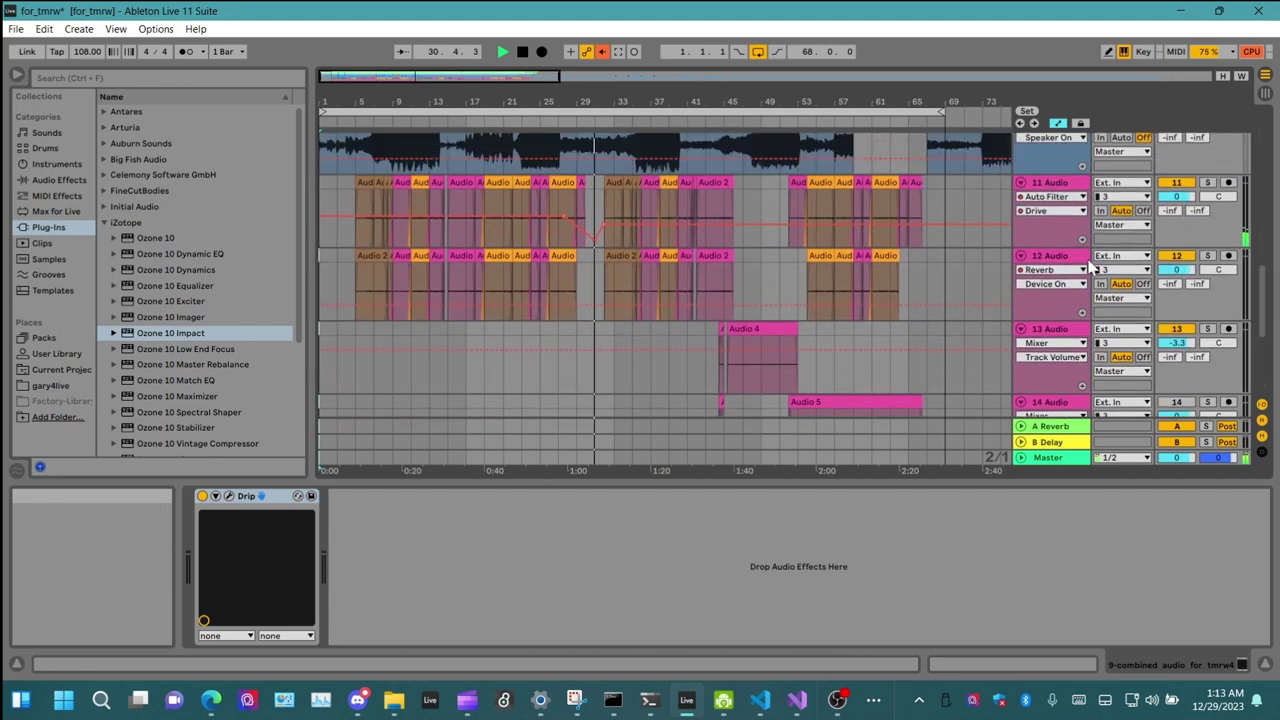
{"action": "left_click", "coordinate": [1051, 236]}
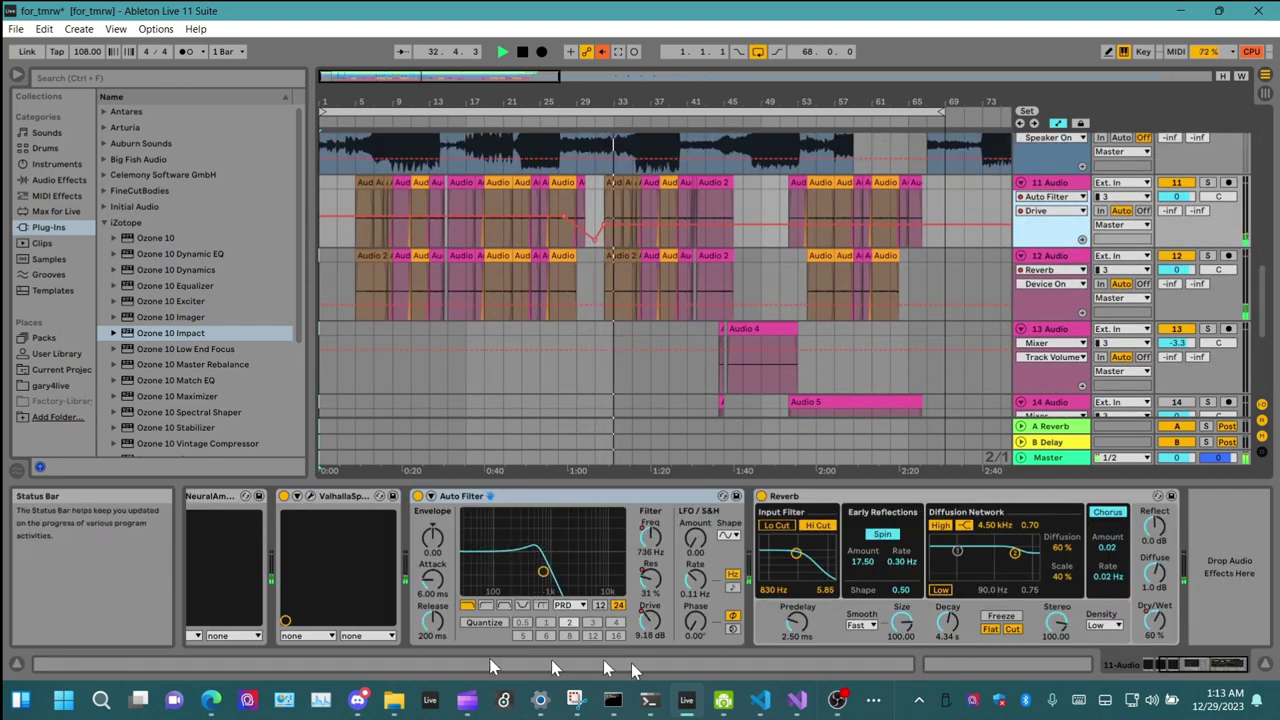
{"action": "left_click_drag", "start_coordinate": [1178, 670], "coordinate": [530, 520]}
{"action": "left_click", "coordinate": [364, 498]}
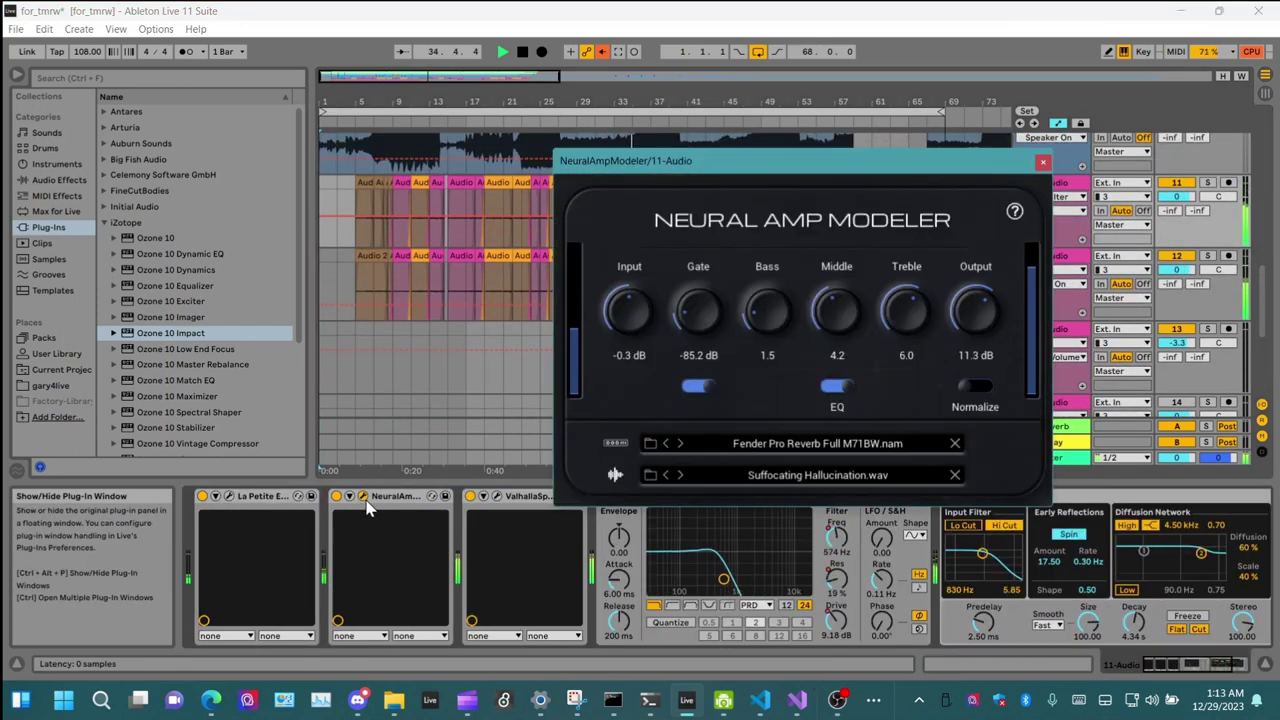
{"action": "left_click", "coordinate": [229, 496]}
{"action": "left_click_drag", "start_coordinate": [1263, 308], "coordinate": [1265, 294]}
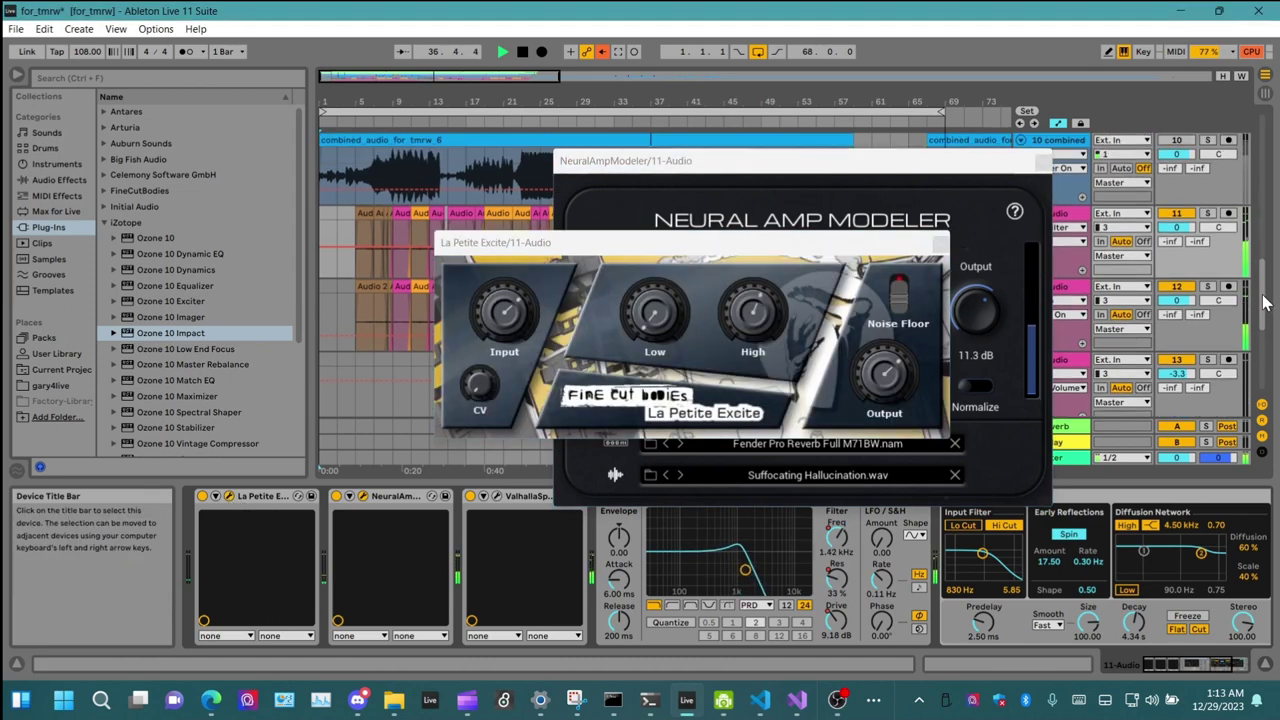
{"action": "left_click", "coordinate": [1043, 160]}
{"action": "left_click", "coordinate": [940, 245]}
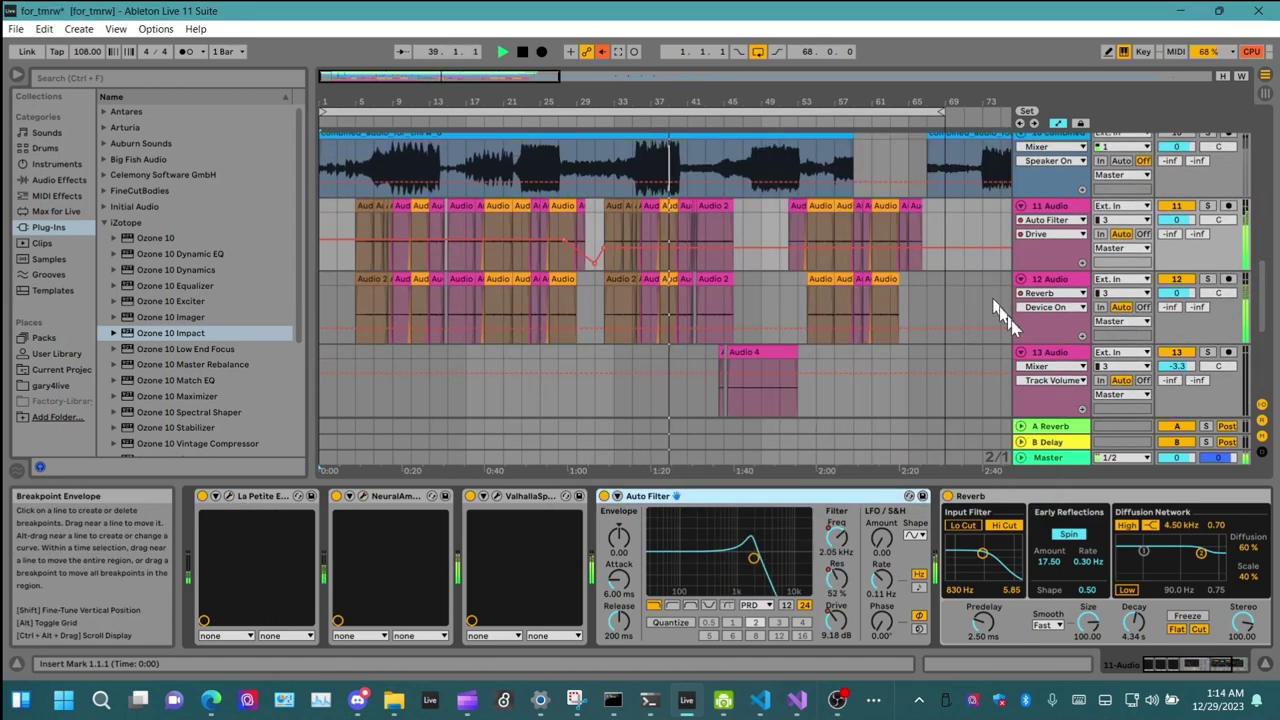
Examine the device chains on the 13 Audio and 16 E-Piano Muted Pure tracks
{"action": "left_click", "coordinate": [1041, 341]}
{"action": "scroll", "coordinate": [1210, 325], "scroll_direction": "down", "scroll_amount": 5}
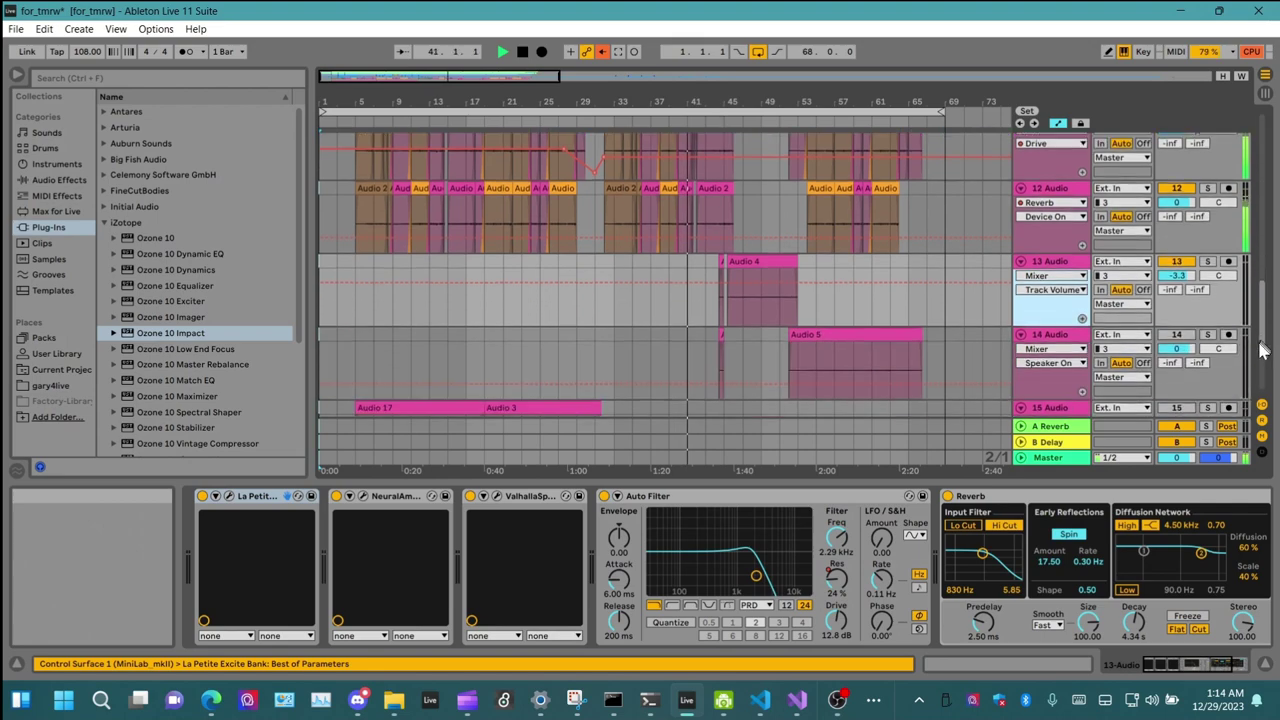
{"action": "left_click", "coordinate": [1218, 392]}
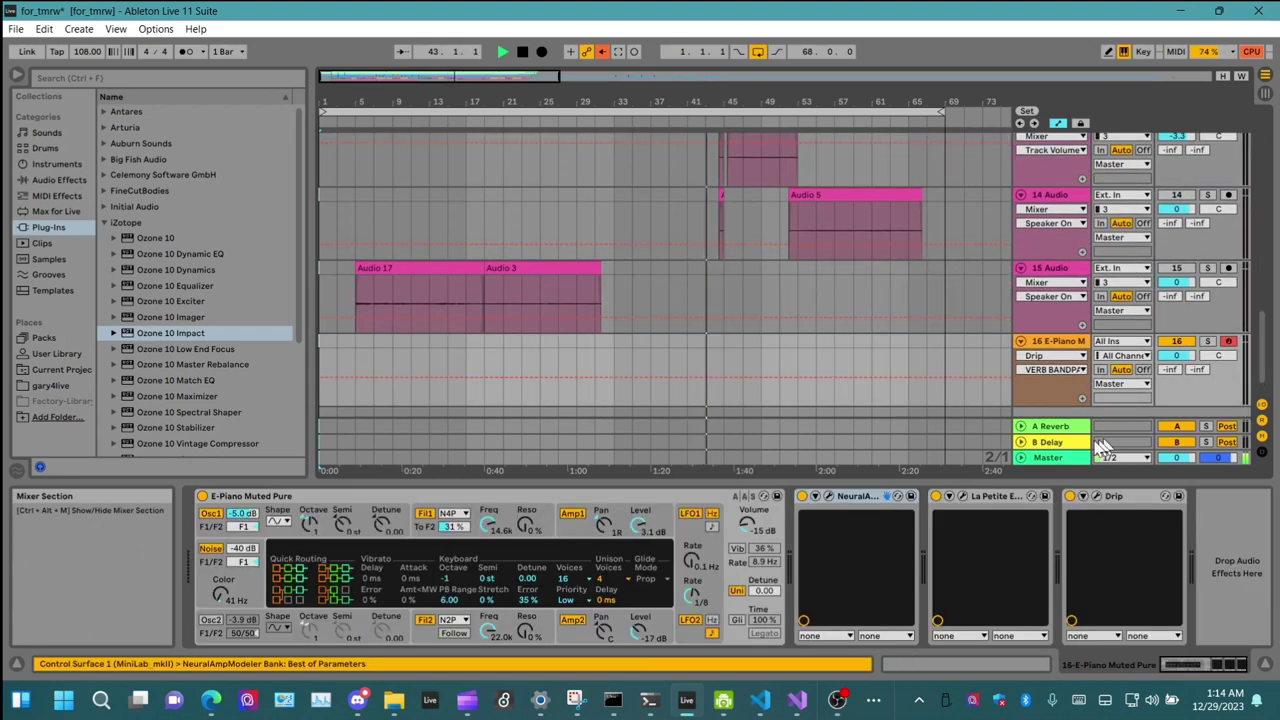
Show the Master track's devices and close the Ozone 10 Impact and Ozone 10 Equalizer windows
{"action": "left_click", "coordinate": [1068, 455]}
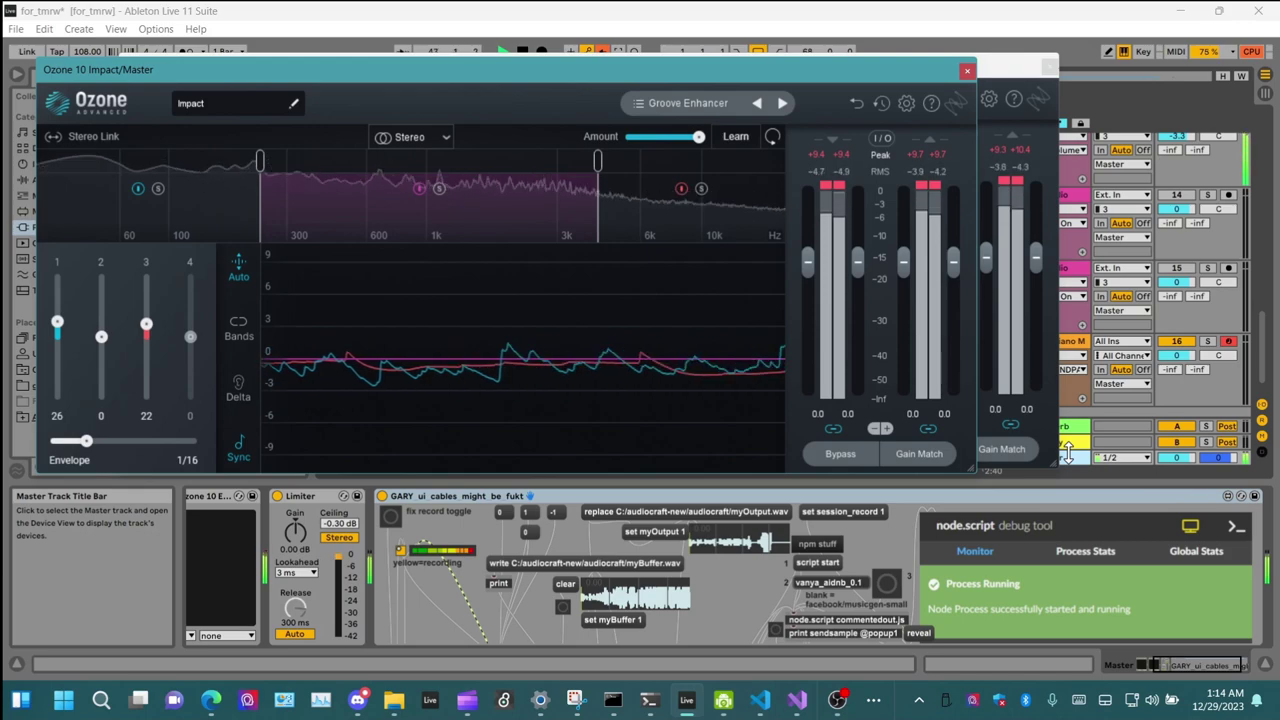
{"action": "left_click", "coordinate": [967, 70]}
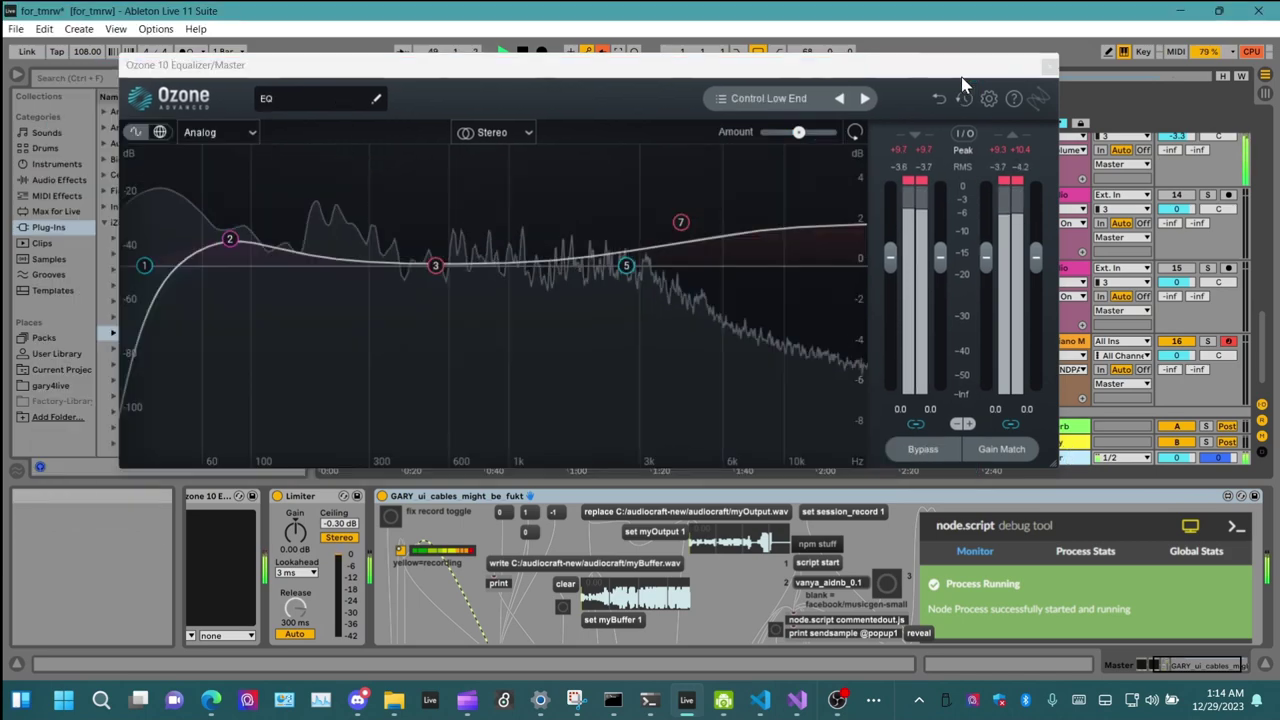
{"action": "left_click", "coordinate": [1048, 64]}
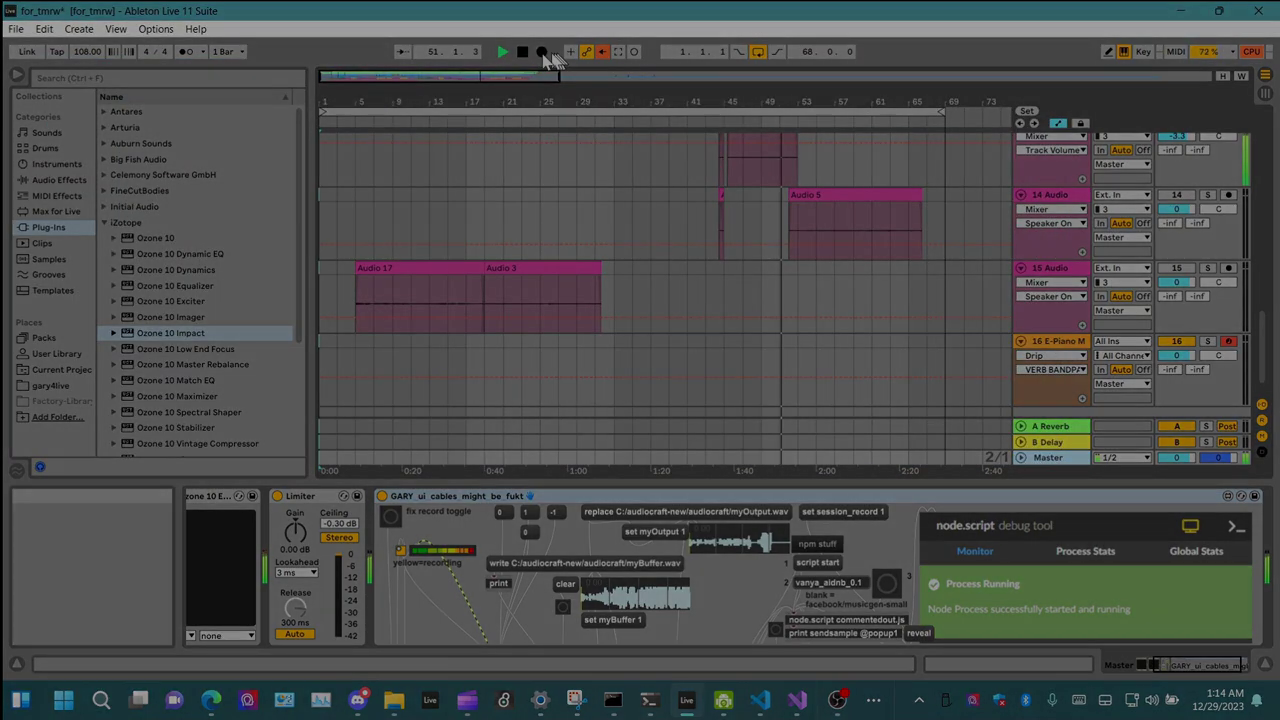